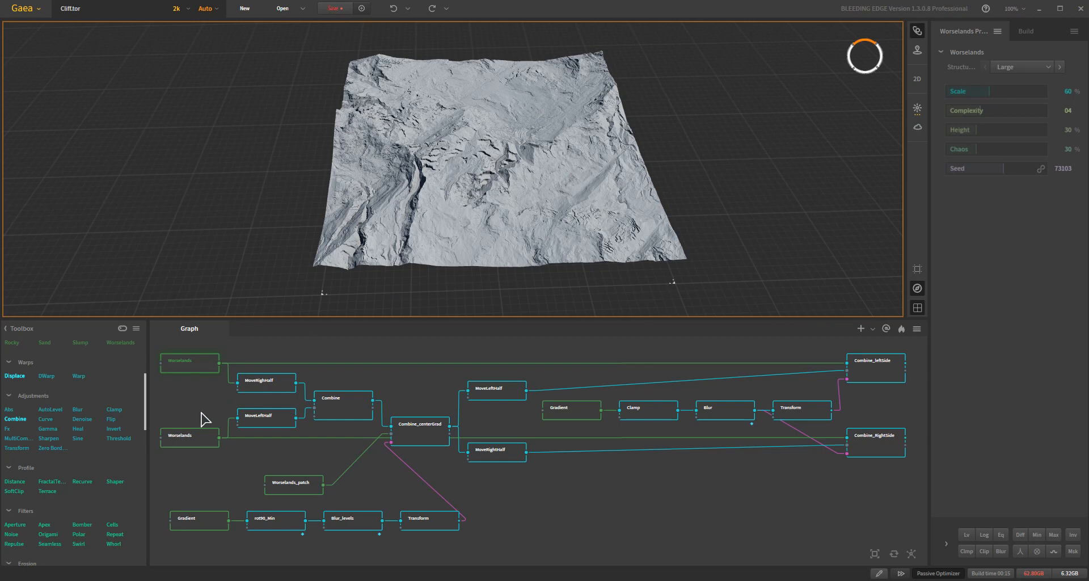
# - Preview the two Worselands source nodes in turn and examine the upper one's terrain up close
pyautogui.click(210, 369)
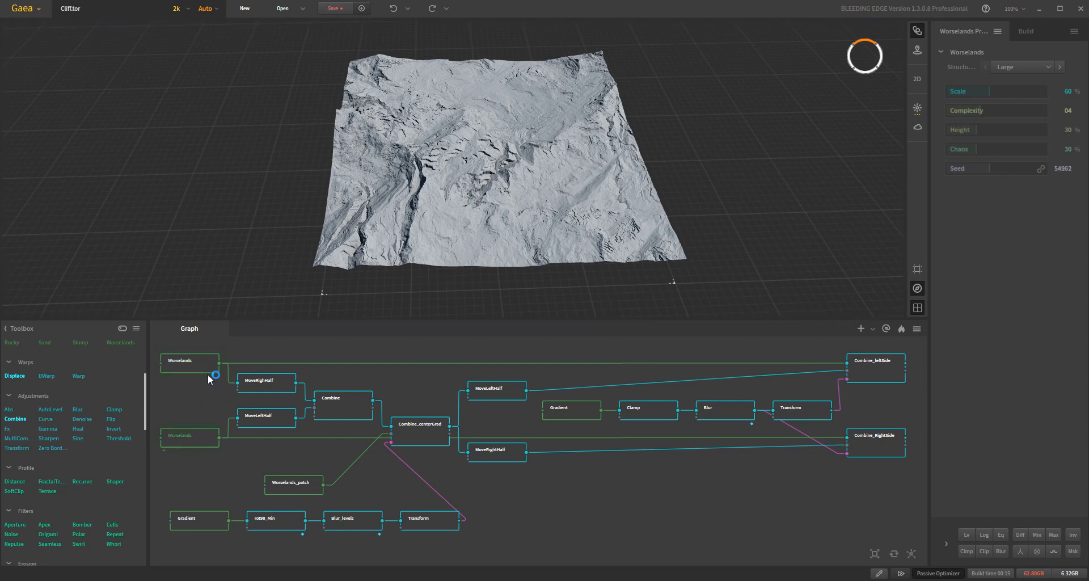
pyautogui.click(201, 363)
pyautogui.click(201, 436)
pyautogui.click(194, 357)
pyautogui.moveTo(520, 227); pyautogui.dragTo(516, 243)
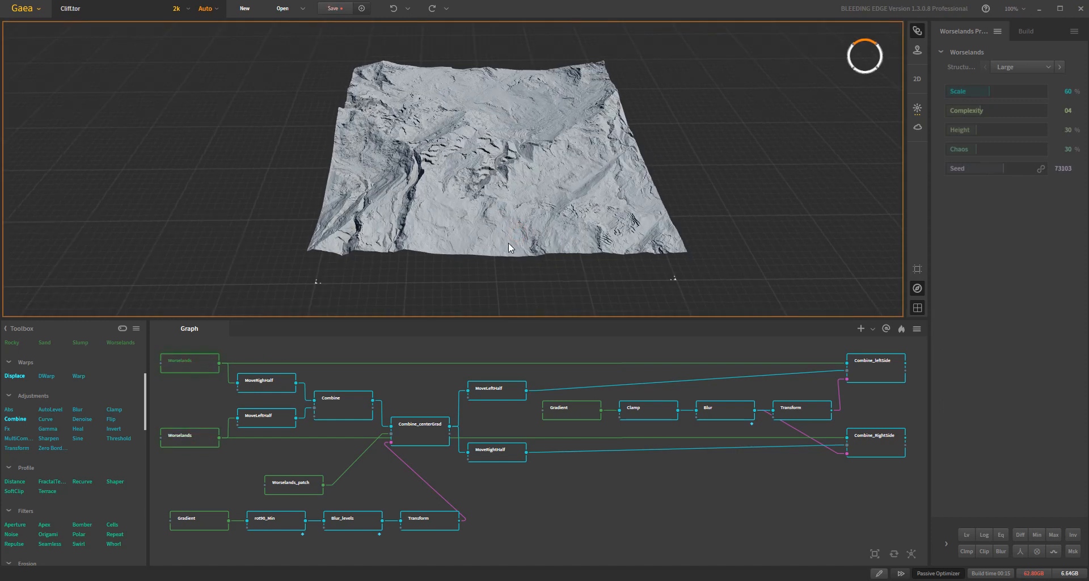
pyautogui.scroll(3, 509, 242)
pyautogui.scroll(-1, 503, 246)
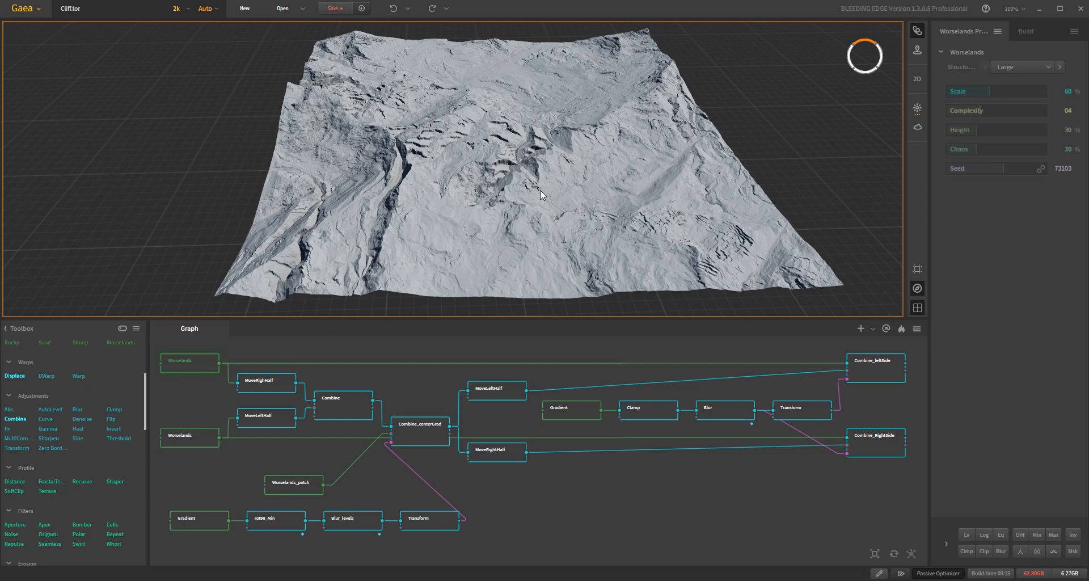
# - Preview the first MoveRightHalf and MoveLeftHalf transforms and the Combine node that joins their halves
pyautogui.click(275, 384)
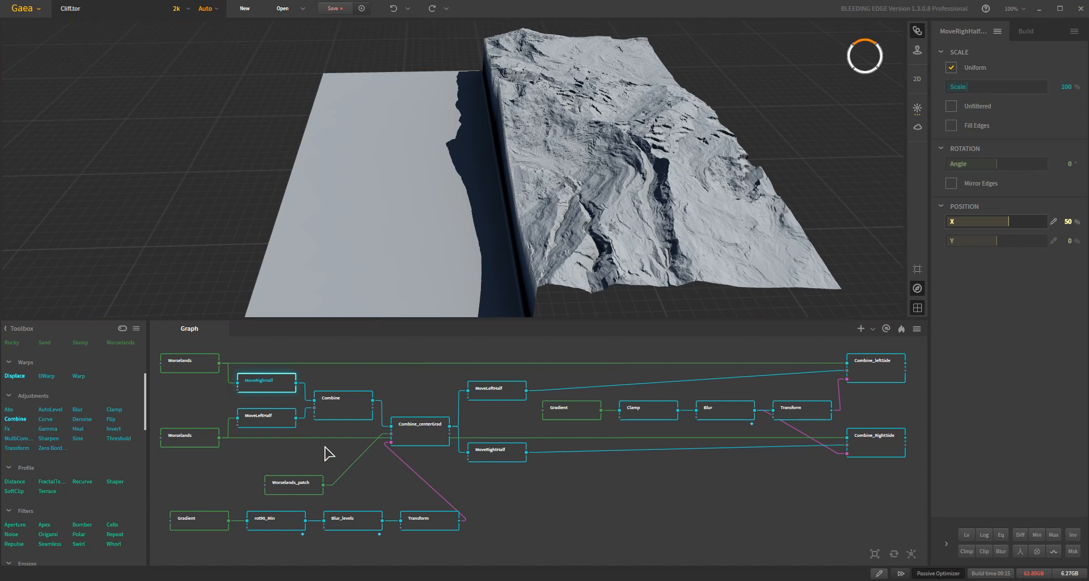
pyautogui.click(269, 420)
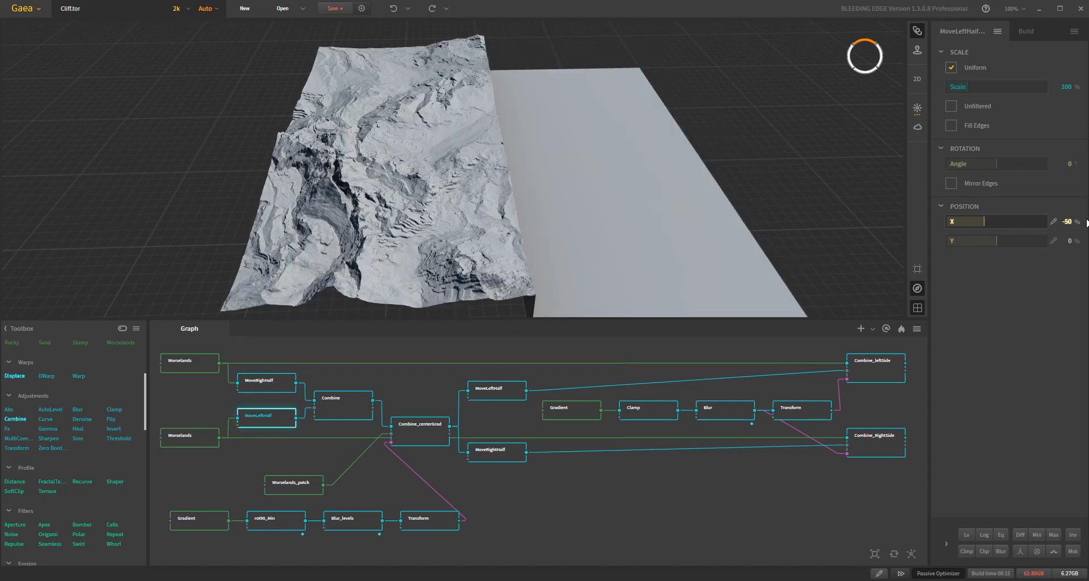
pyautogui.click(352, 413)
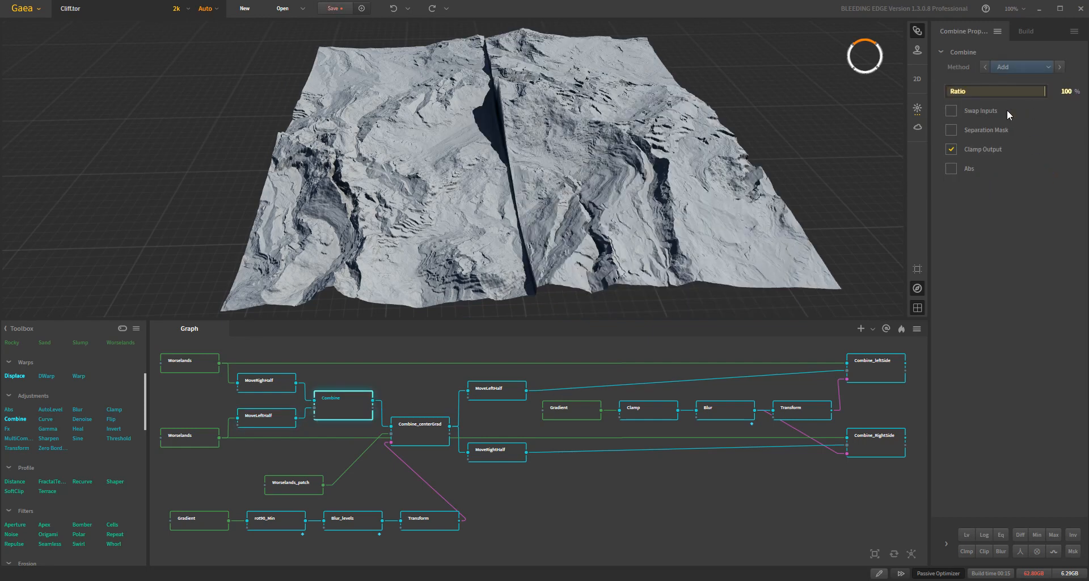
# - Examine the seam between the two joined terrain halves in the Combine result from several angles
pyautogui.moveTo(598, 173); pyautogui.dragTo(495, 158)
pyautogui.scroll(3, 492, 158)
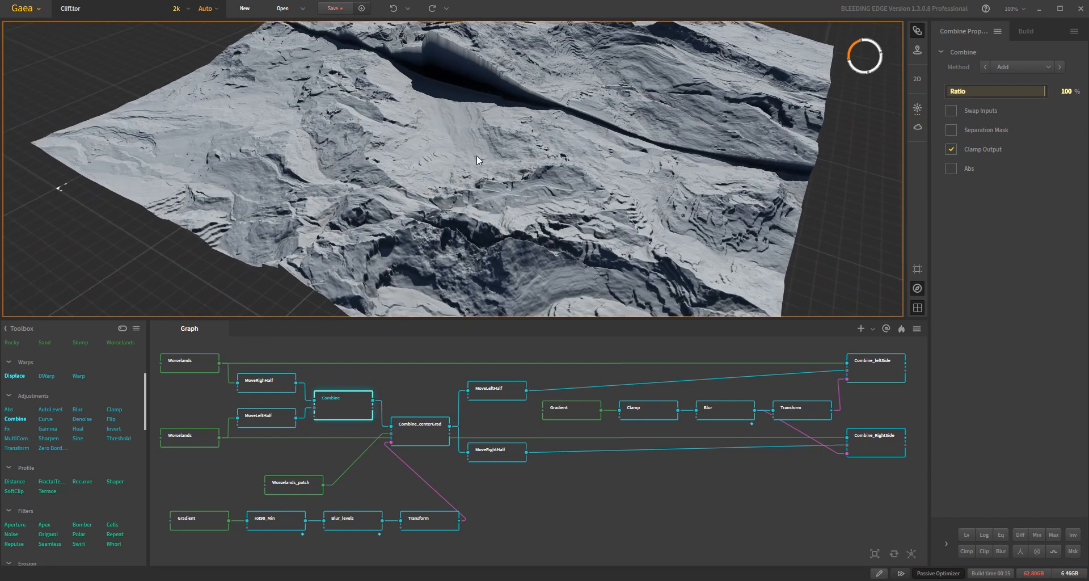
pyautogui.moveTo(483, 158); pyautogui.dragTo(488, 169, button='middle')
pyautogui.moveTo(489, 169); pyautogui.dragTo(425, 182)
pyautogui.scroll(-5, 446, 220)
pyautogui.scroll(3, 454, 207)
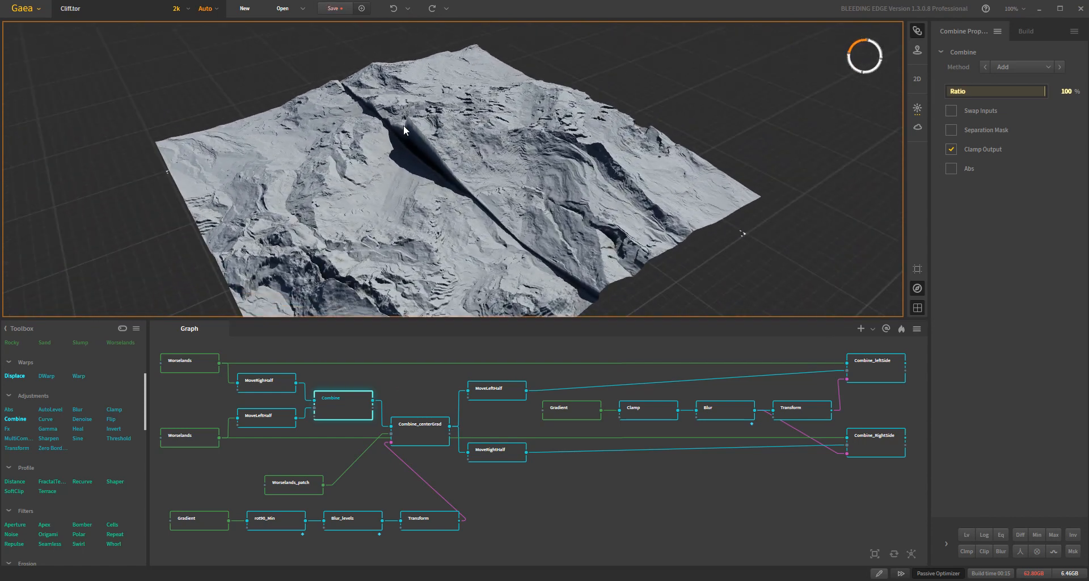
pyautogui.moveTo(350, 89); pyautogui.dragTo(444, 220)
pyautogui.scroll(-5, 444, 218)
pyautogui.scroll(4, 445, 219)
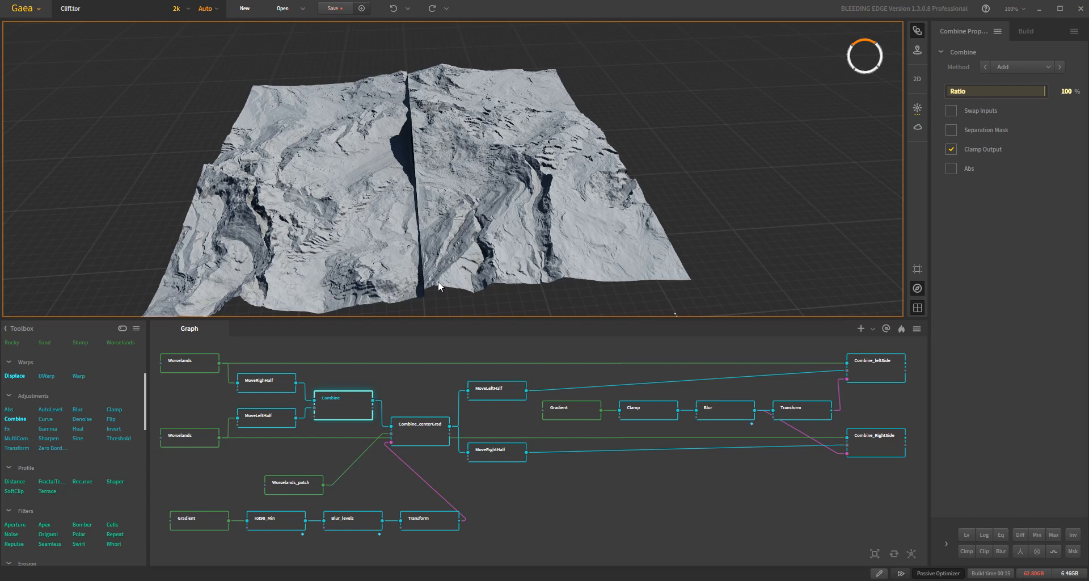
pyautogui.scroll(2, 433, 217)
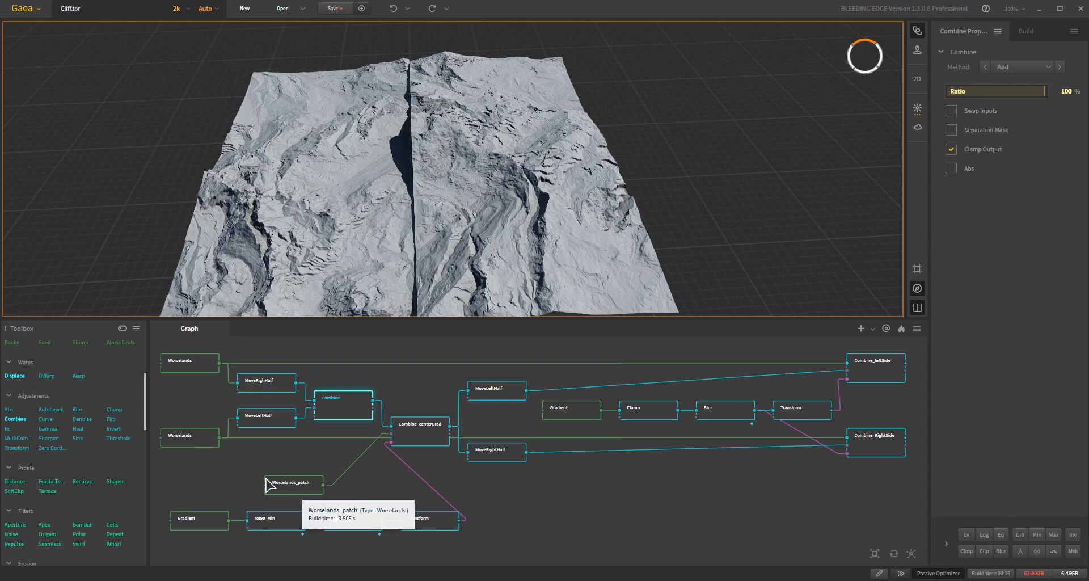
# - Compare the Worselands_patch terrain with the two source Worselands terrains and the Combine result
pyautogui.click(286, 487)
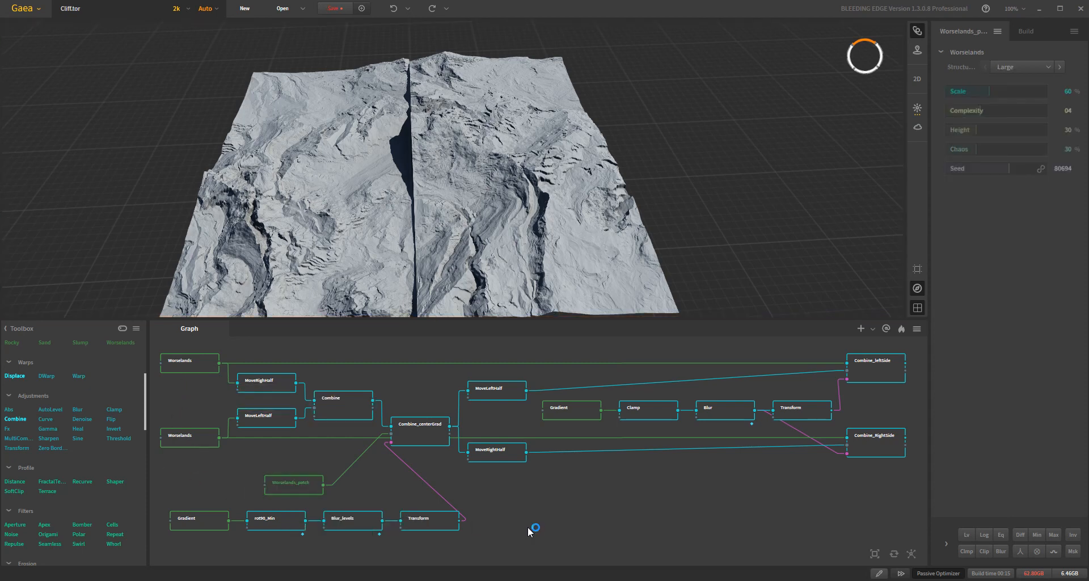
pyautogui.click(178, 440)
pyautogui.click(184, 366)
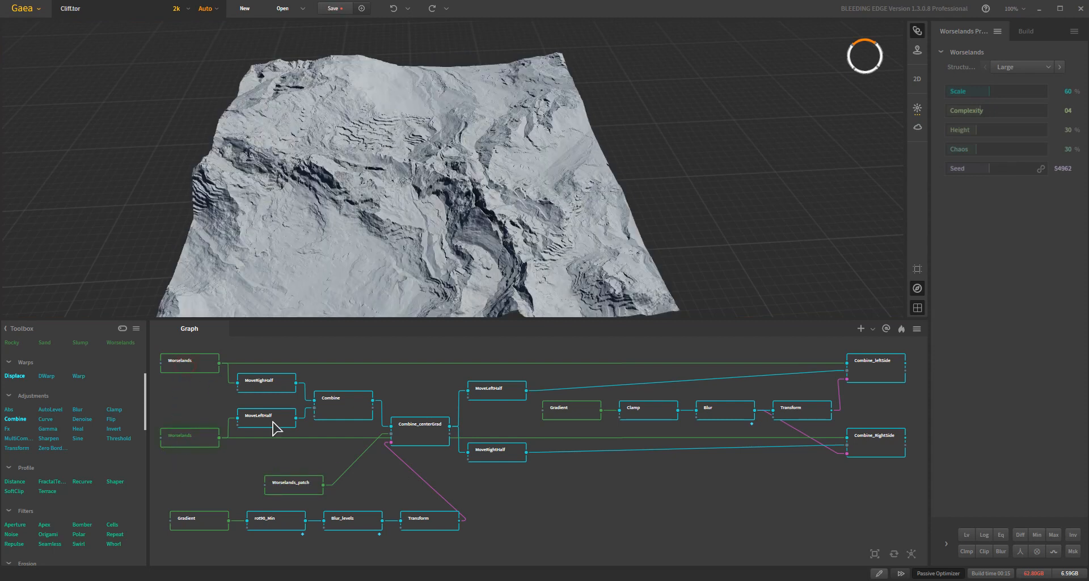
pyautogui.click(305, 486)
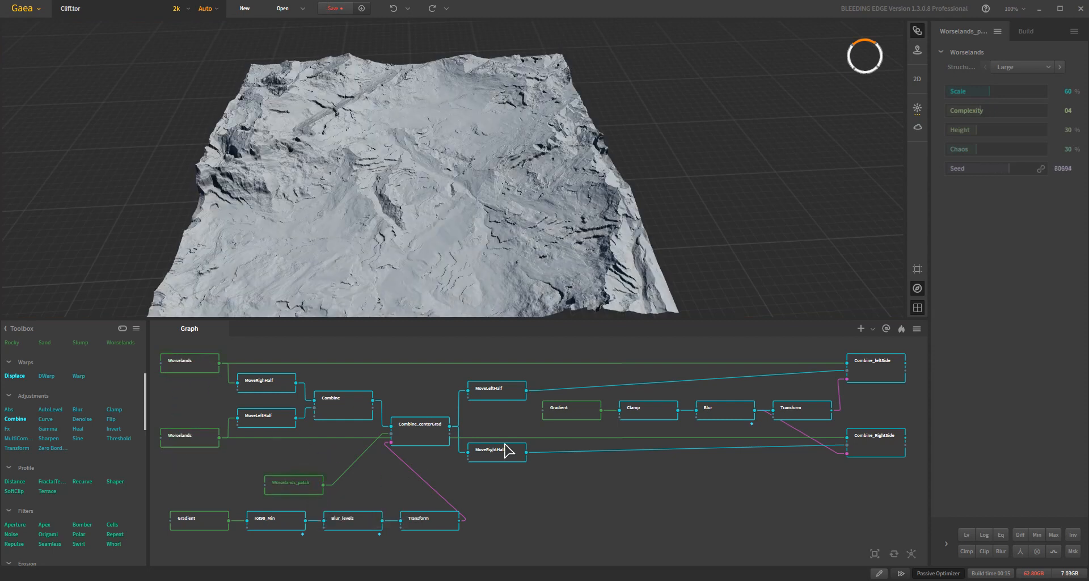
pyautogui.click(343, 410)
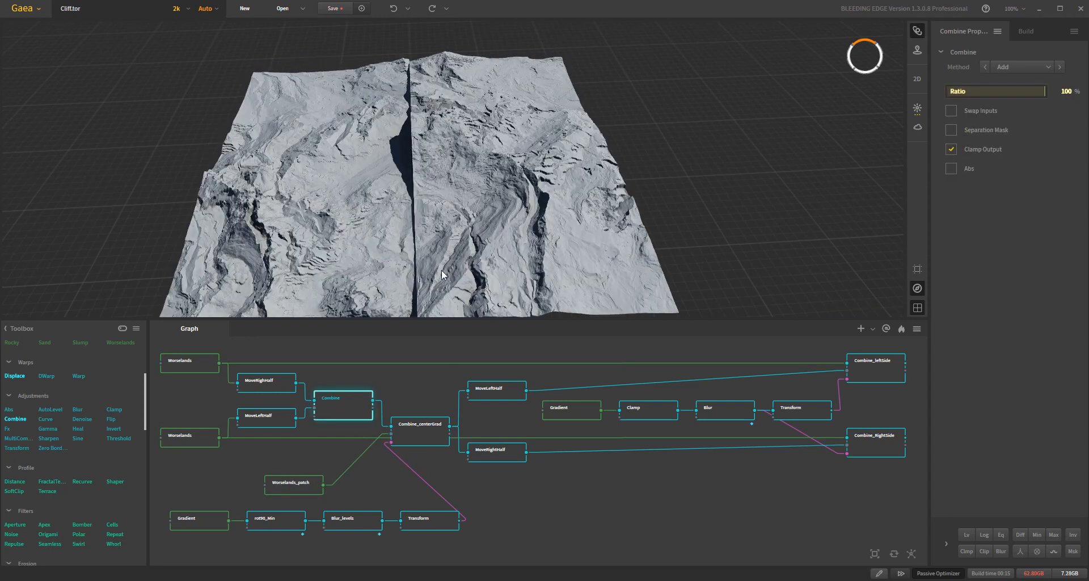
# - Preview each node of the lower mask chain: Gradient, rot90_Min, Blur_levels and Transform
pyautogui.click(197, 523)
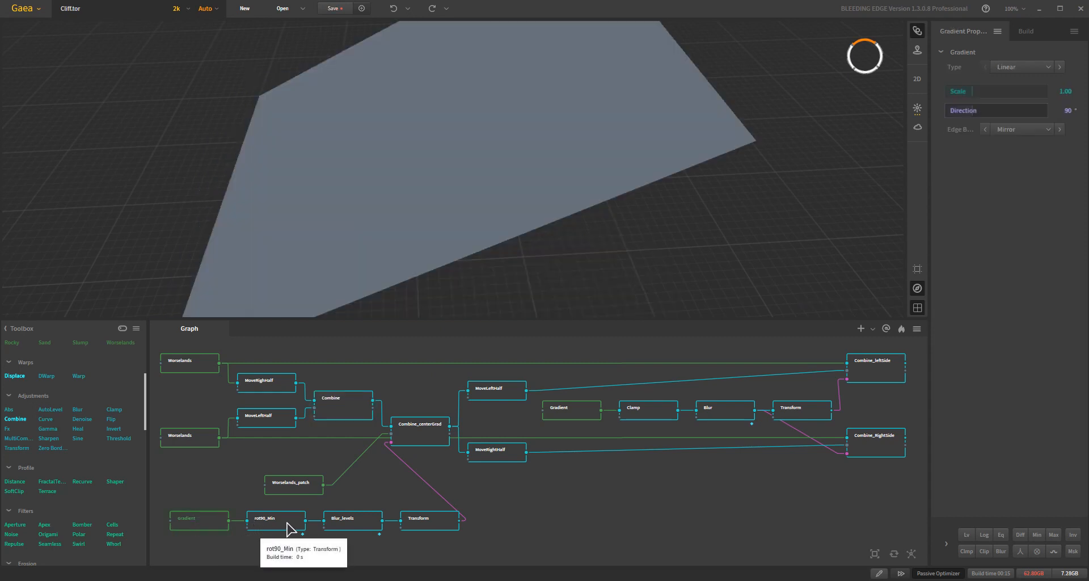
pyautogui.click(275, 528)
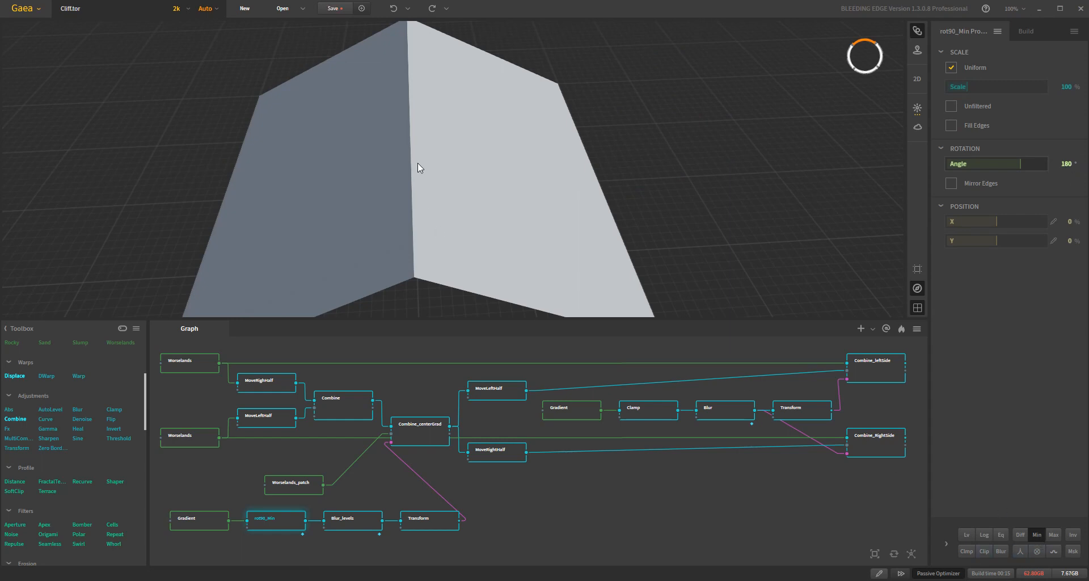
pyautogui.scroll(-5, 475, 271)
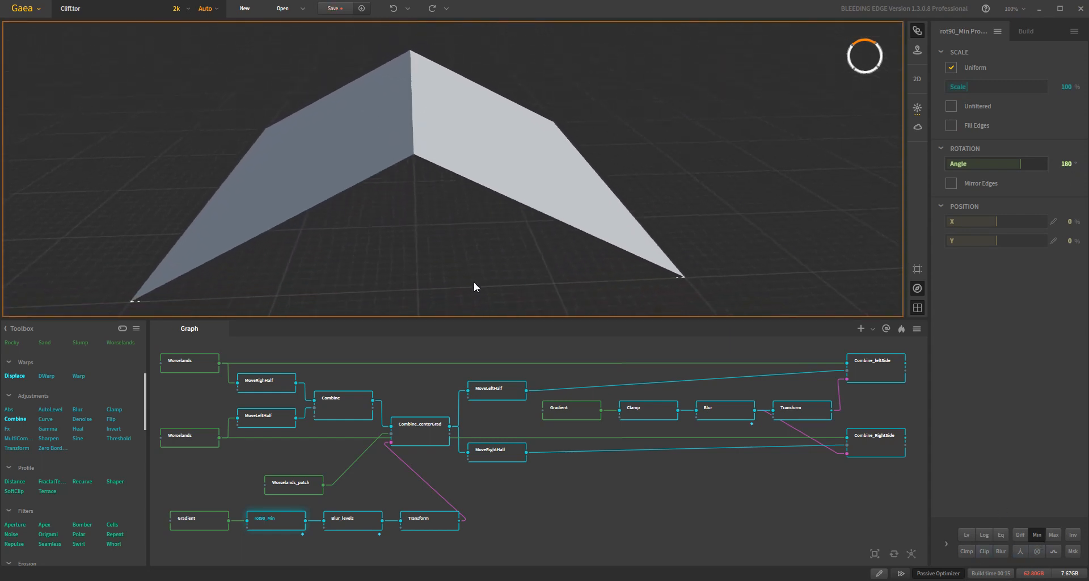
pyautogui.click(366, 517)
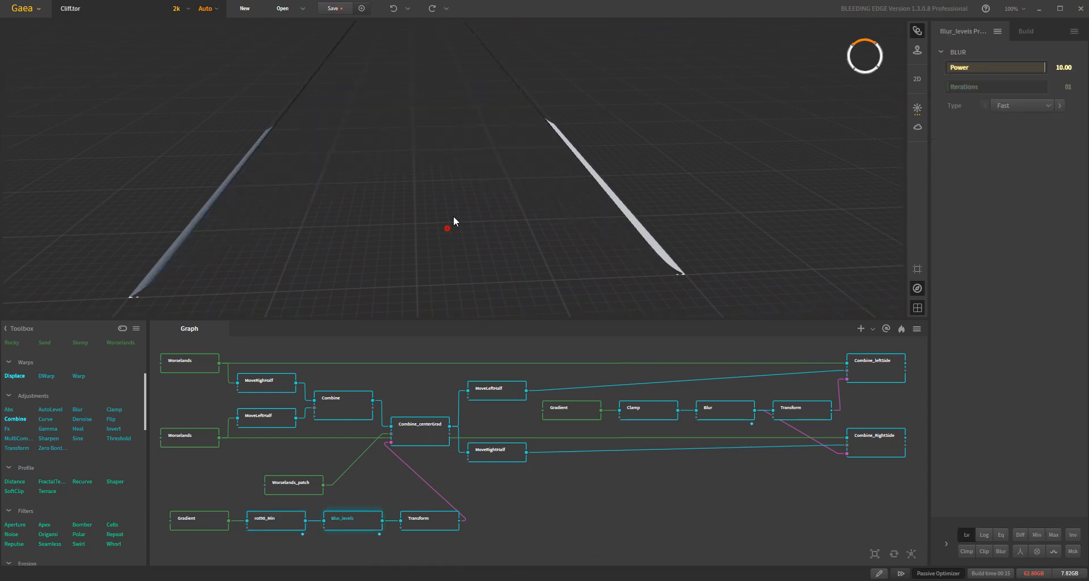
pyautogui.moveTo(453, 216); pyautogui.dragTo(457, 210)
pyautogui.scroll(-3, 458, 210)
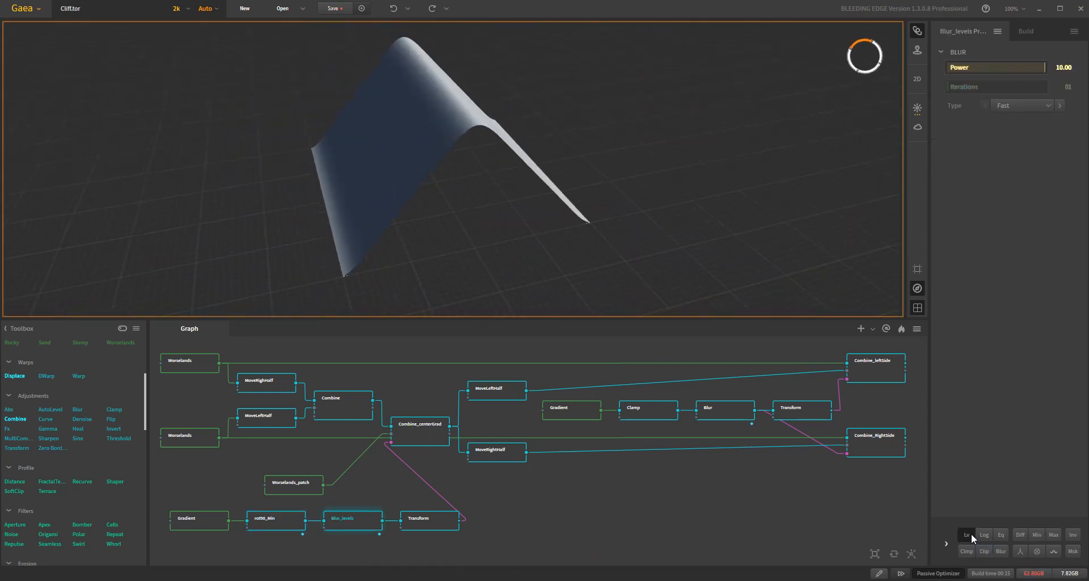
pyautogui.moveTo(581, 239); pyautogui.dragTo(534, 219)
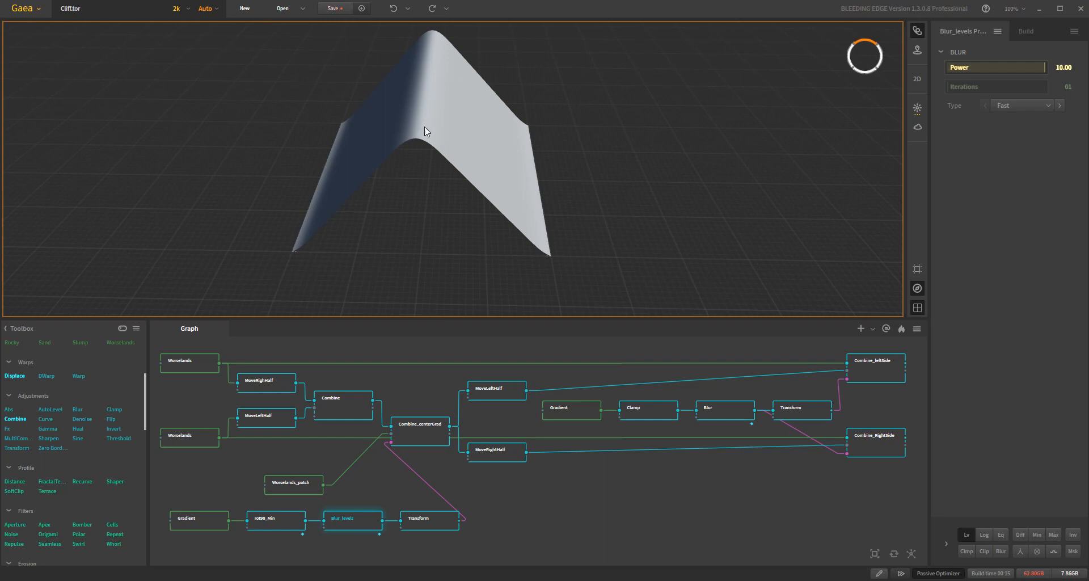
pyautogui.click(428, 519)
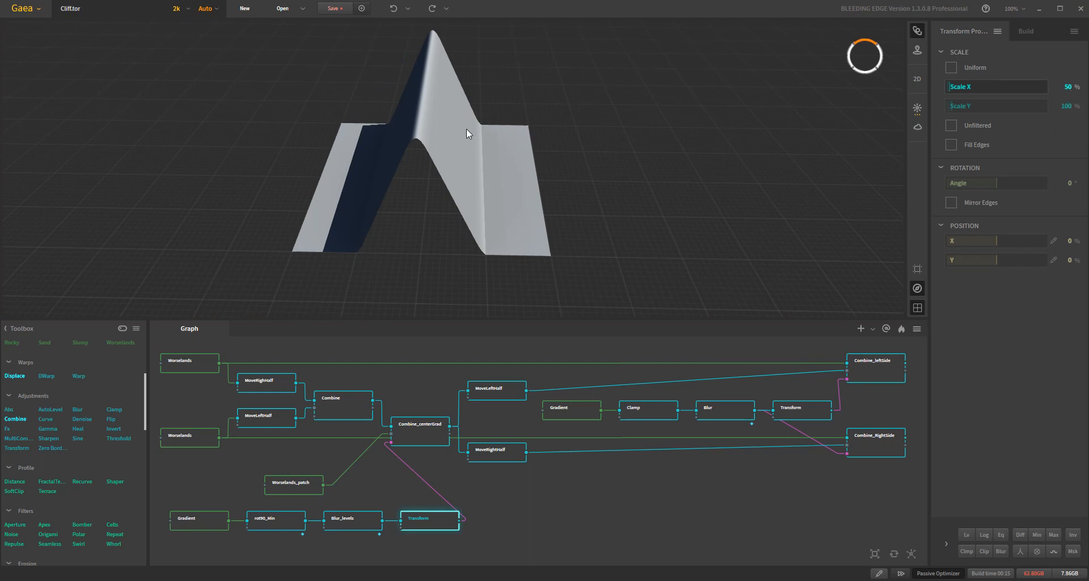
# - Compare the Combine_centerGrad blend with the unpatched Combine result along the central seam
pyautogui.click(429, 434)
pyautogui.scroll(5, 413, 236)
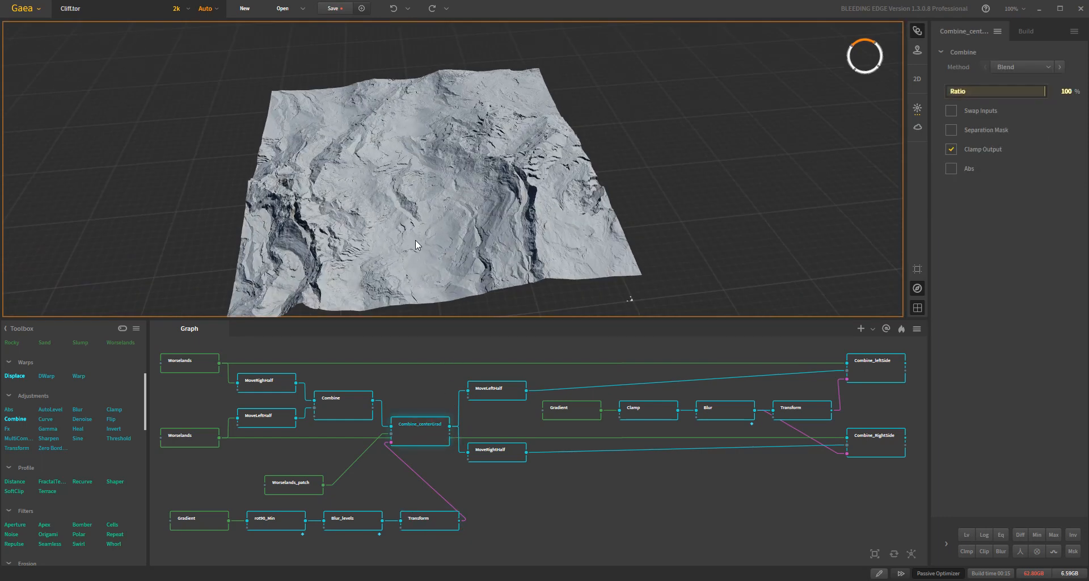
pyautogui.click(353, 408)
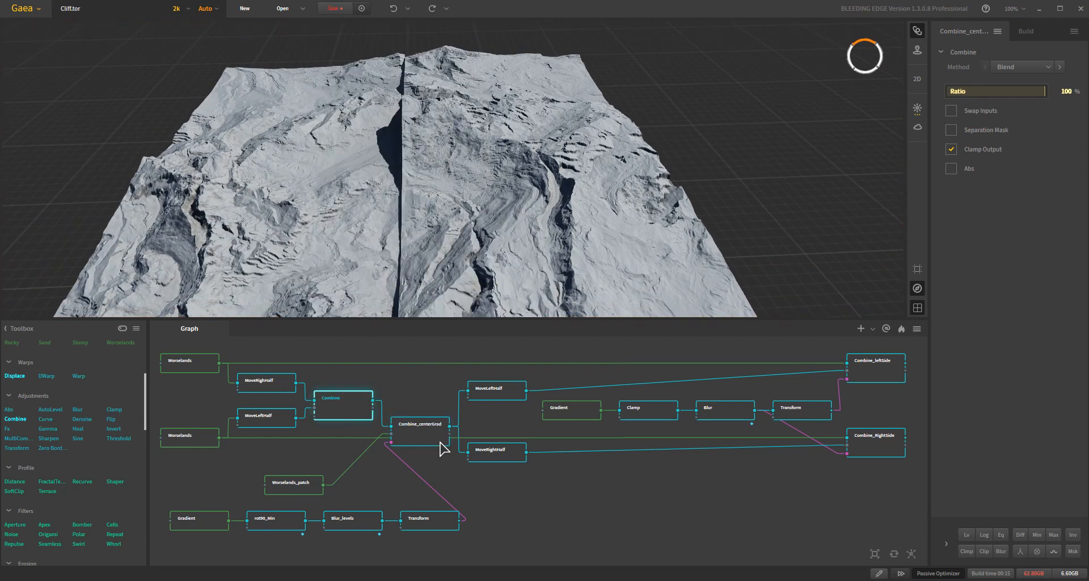
pyautogui.click(423, 436)
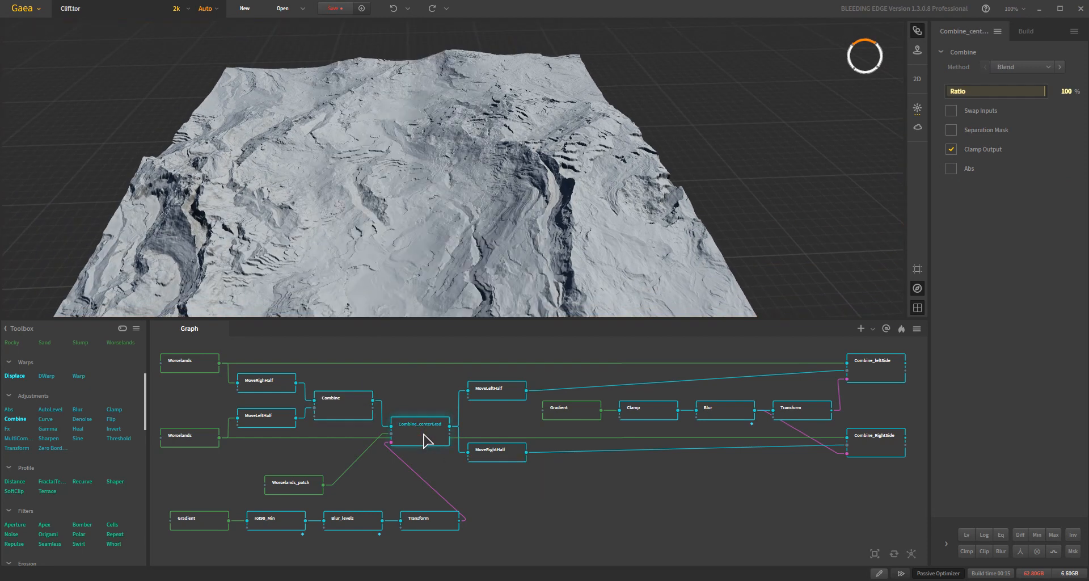
pyautogui.scroll(-4, 408, 190)
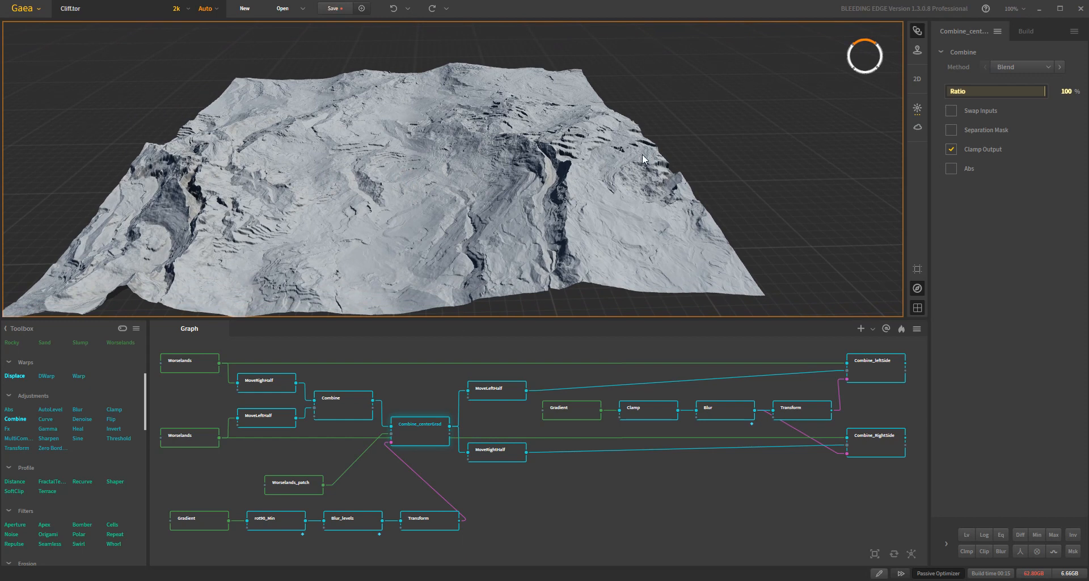
# - Inspect the patched centre of the Combine_centerGrad terrain from several angles and distances
pyautogui.moveTo(445, 230); pyautogui.dragTo(471, 156)
pyautogui.scroll(3, 471, 157)
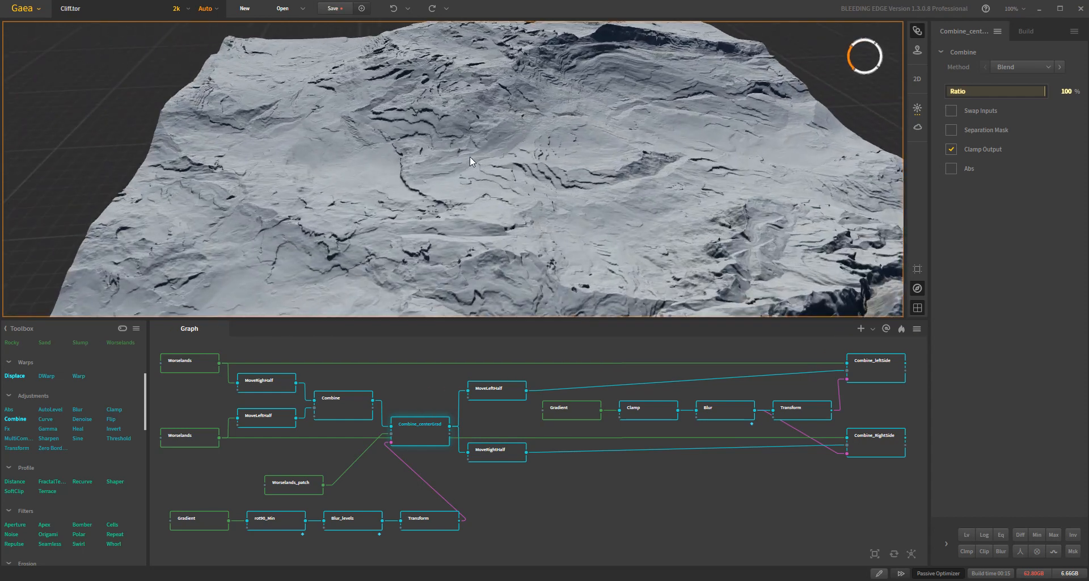
pyautogui.moveTo(455, 101); pyautogui.dragTo(384, 154)
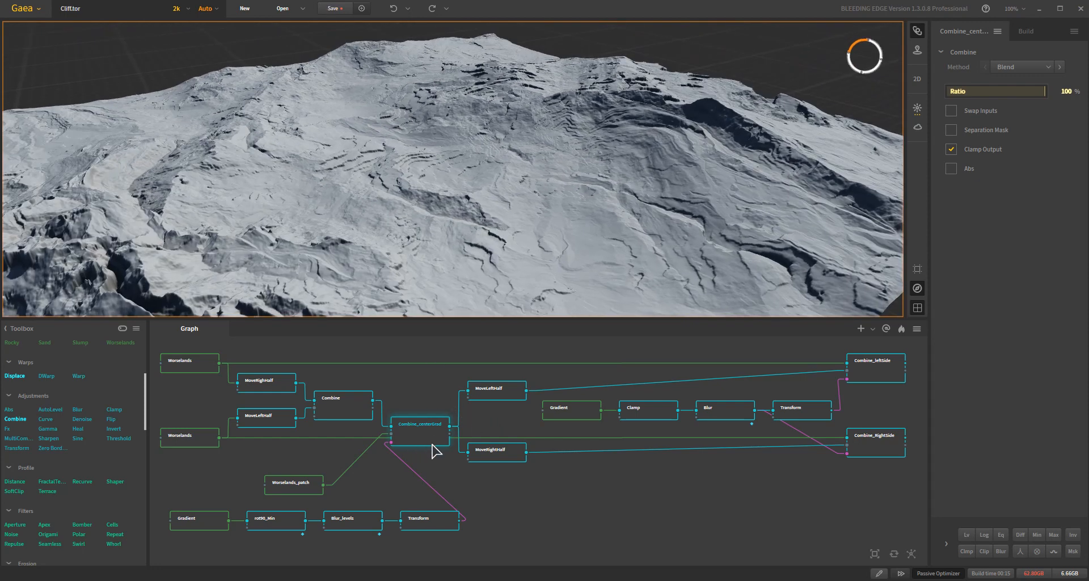
pyautogui.moveTo(410, 238); pyautogui.dragTo(433, 195)
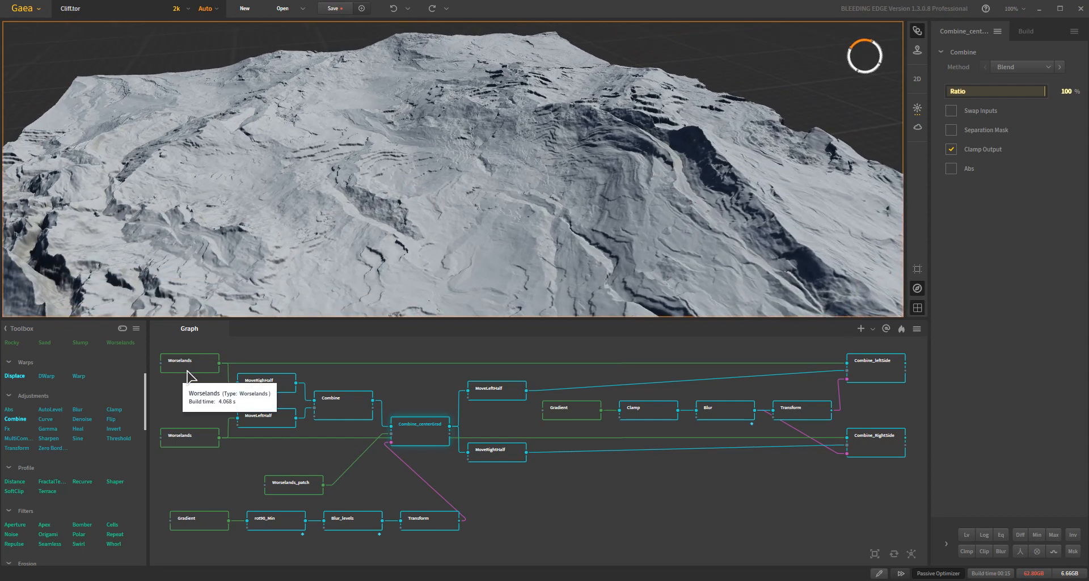
pyautogui.moveTo(415, 256)
pyautogui.mouseDown()
pyautogui.moveTo(400, 257)
pyautogui.moveTo(414, 241)
pyautogui.mouseUp()
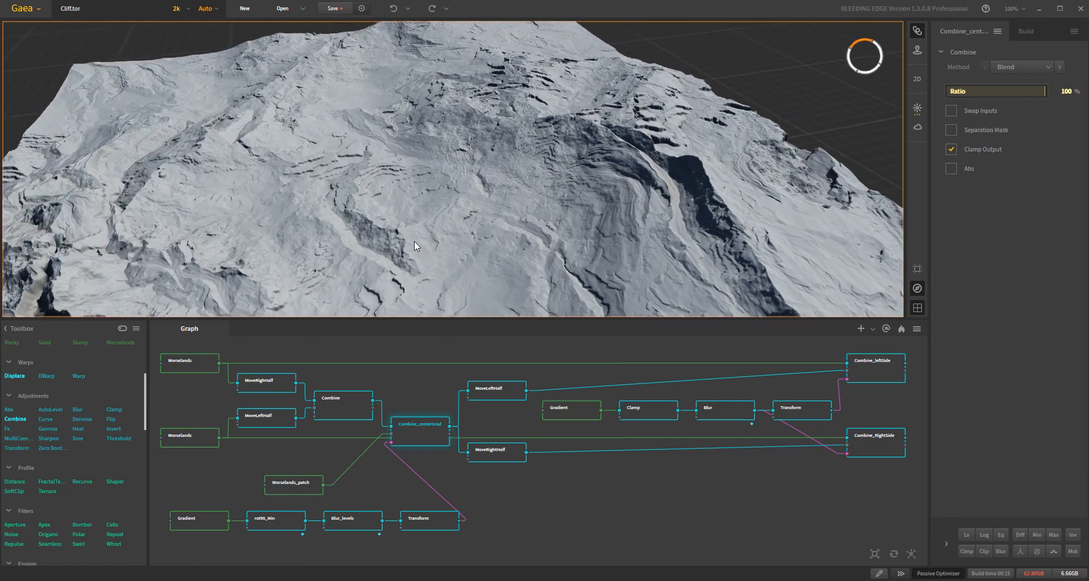
pyautogui.moveTo(398, 181); pyautogui.dragTo(420, 155)
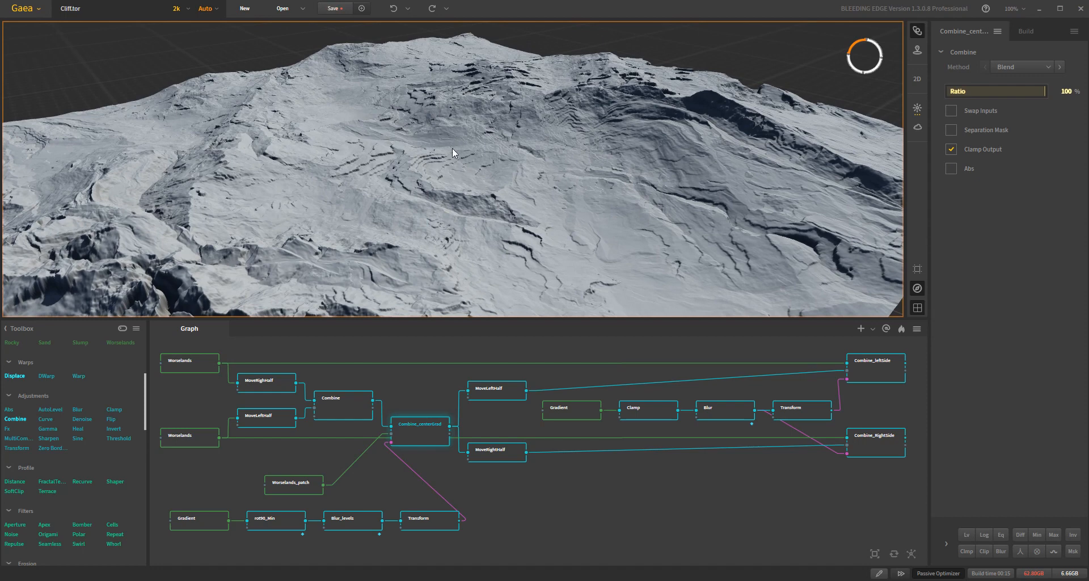
pyautogui.moveTo(433, 132); pyautogui.dragTo(419, 116)
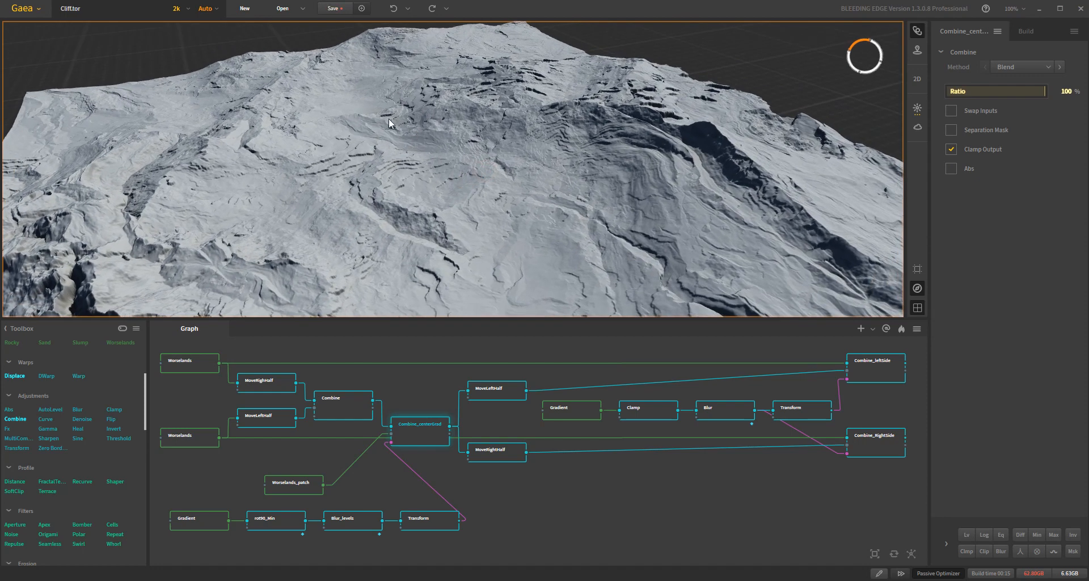
pyautogui.moveTo(418, 189); pyautogui.dragTo(430, 404)
pyautogui.scroll(-5, 404, 213)
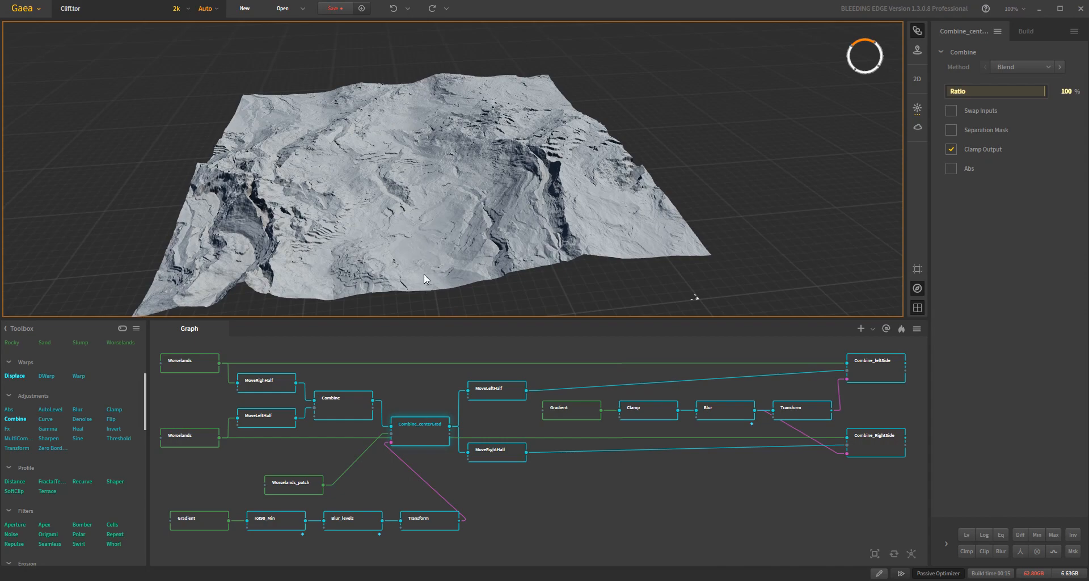
pyautogui.moveTo(416, 164); pyautogui.dragTo(520, 152)
pyautogui.moveTo(485, 186); pyautogui.dragTo(409, 237)
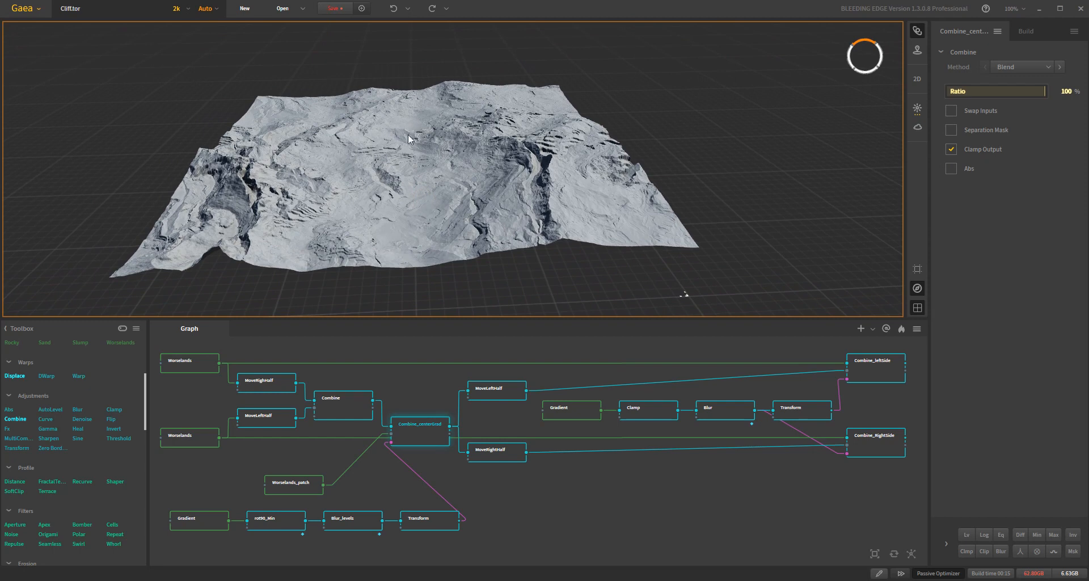
# - Highlight the lower gradient mask chain from Gradient to Transform, and return to the Combine_centerGrad preview
pyautogui.click(434, 549)
pyautogui.moveTo(430, 551); pyautogui.dragTo(201, 513)
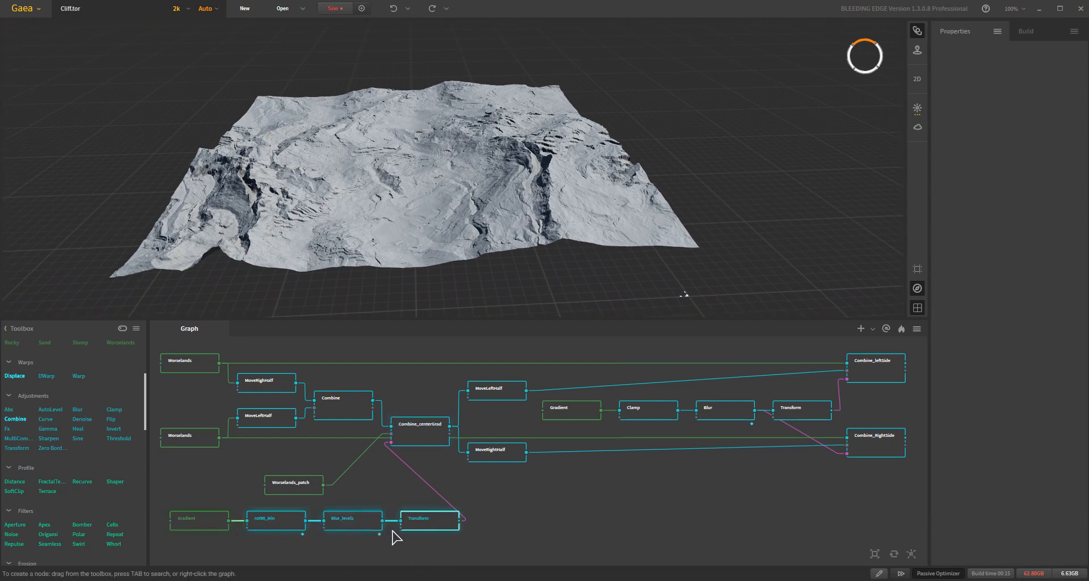
pyautogui.click(503, 524)
pyautogui.click(435, 434)
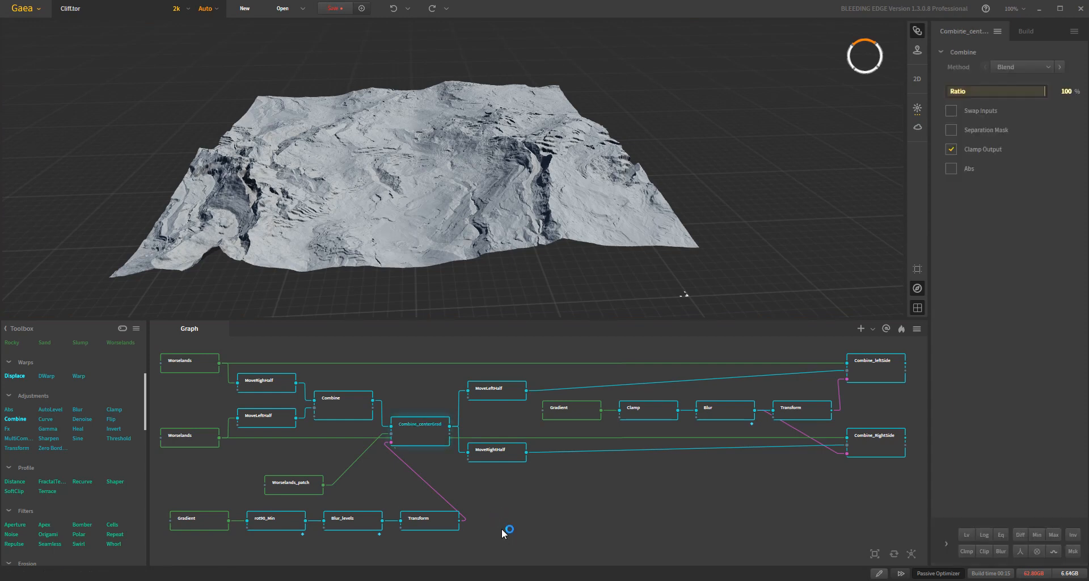
# - Compare the MoveLeftHalf output after Combine_centerGrad with the initial MoveRightHalf node that offsets the upper Worselands terrain
pyautogui.moveTo(418, 239); pyautogui.dragTo(413, 193)
pyautogui.moveTo(407, 152); pyautogui.dragTo(406, 168)
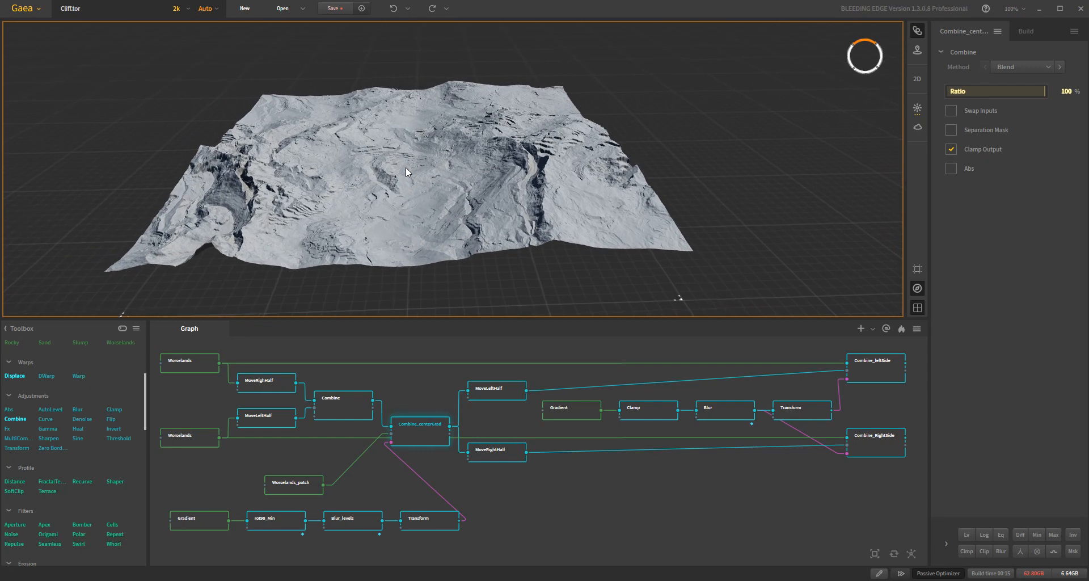
pyautogui.click(502, 393)
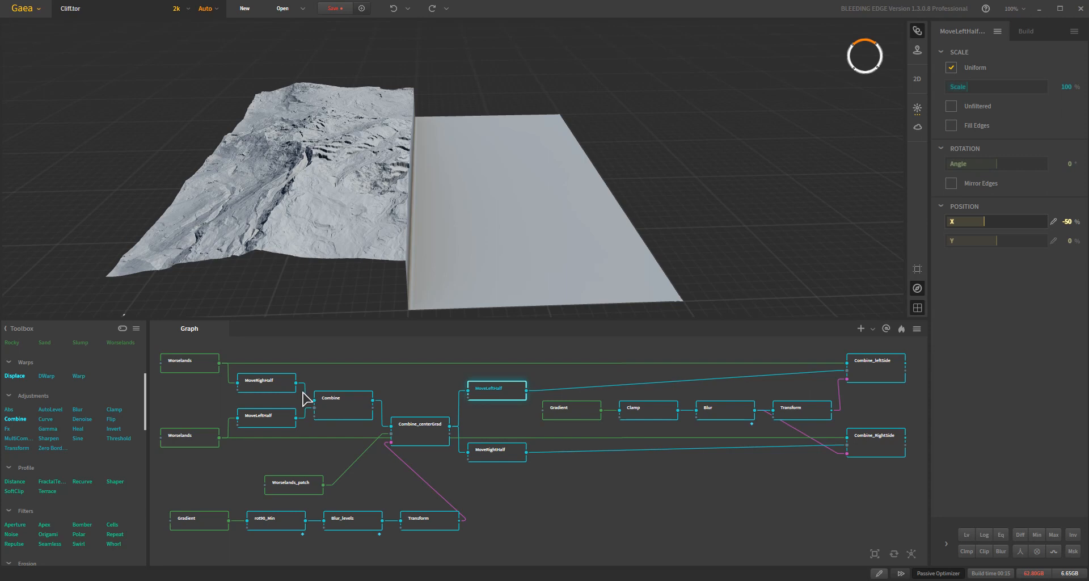
pyautogui.click(268, 385)
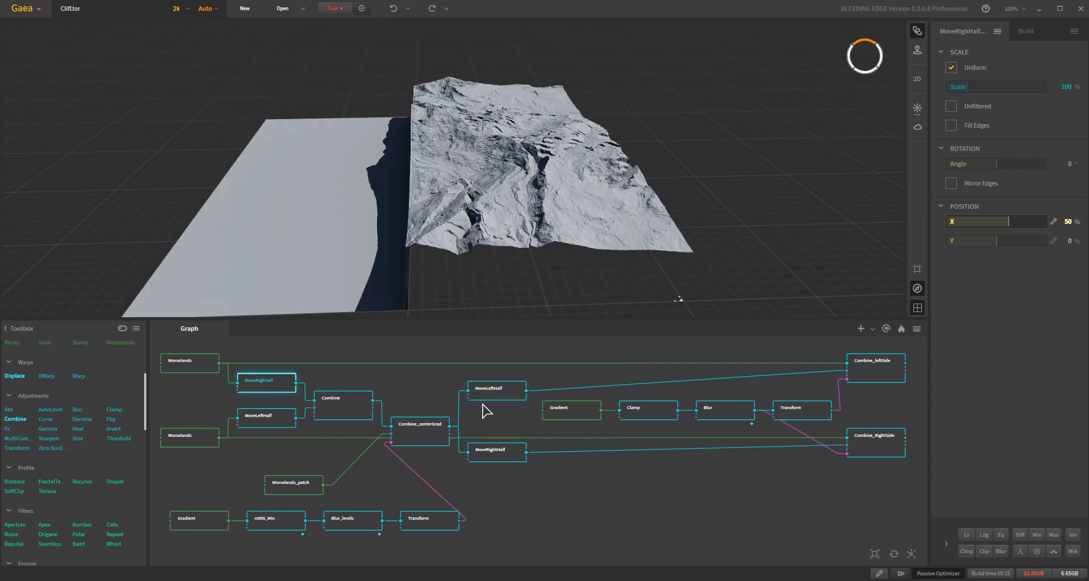
pyautogui.click(503, 396)
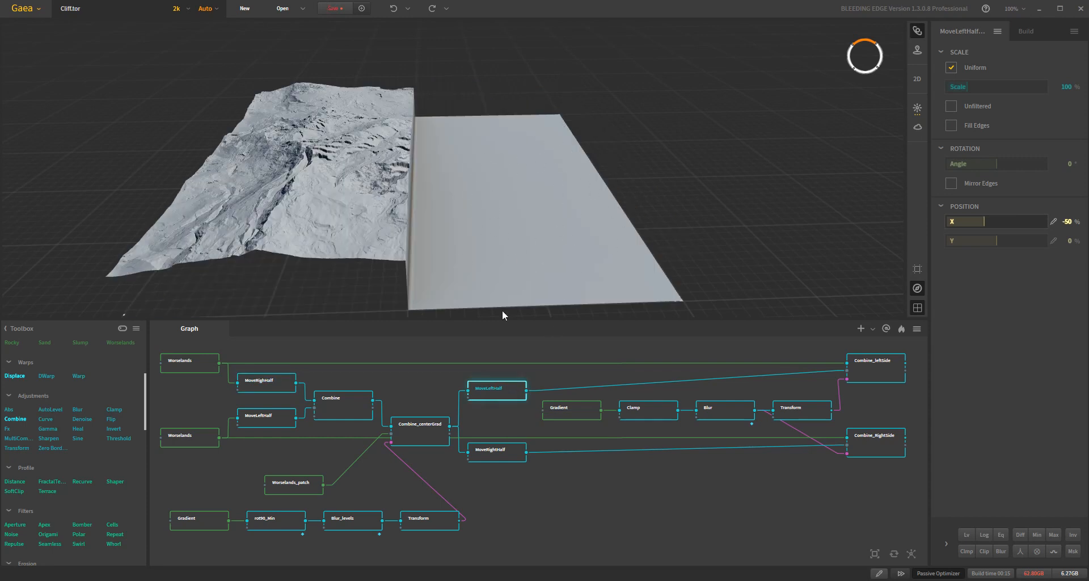
# - Compare the upper Worselands terrain repeatedly with the MoveLeftHalf output that follows Combine_centerGrad
pyautogui.click(186, 368)
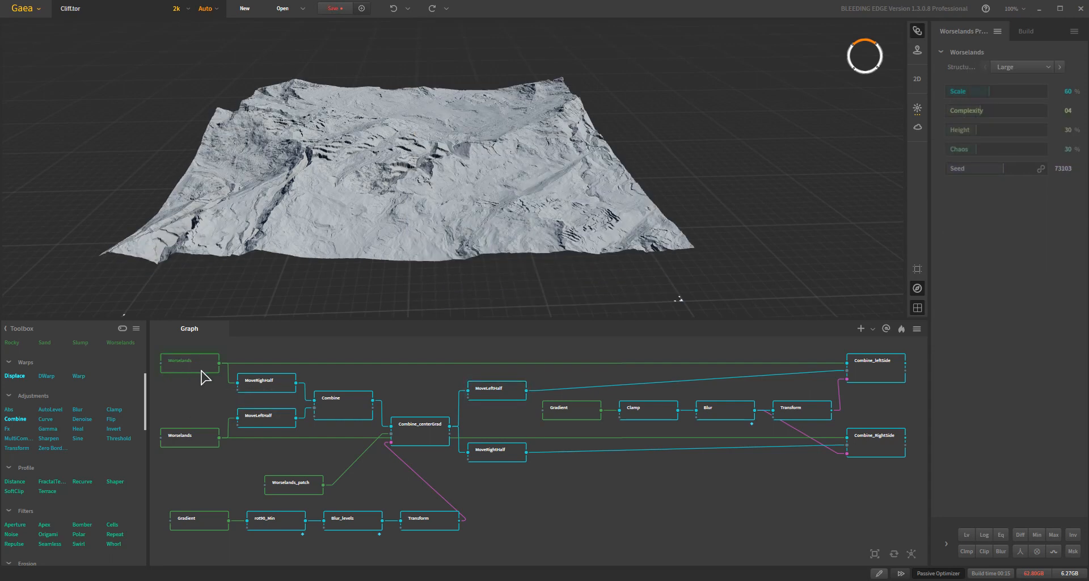
pyautogui.click(503, 400)
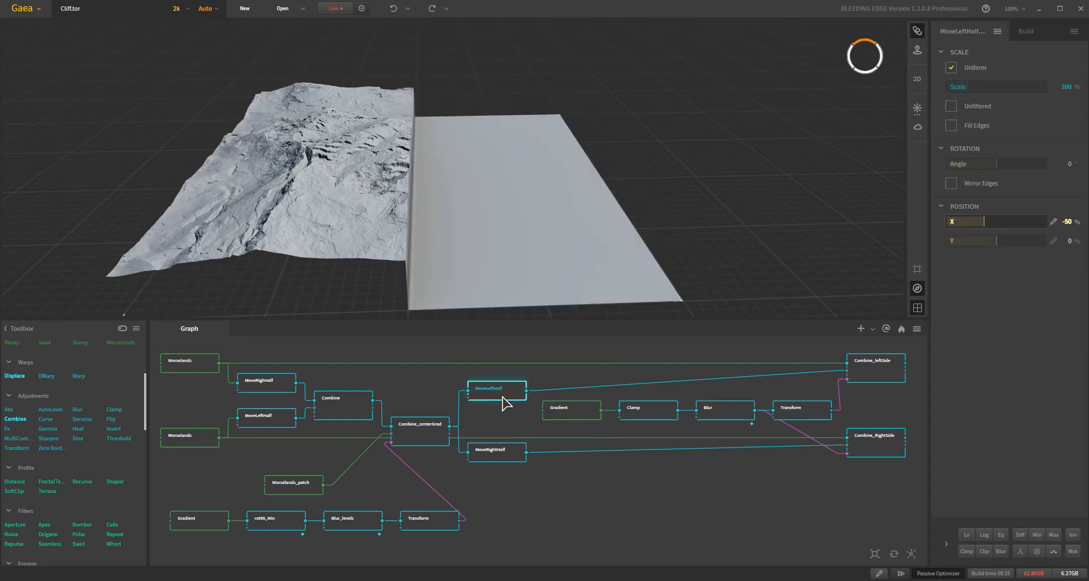
pyautogui.click(182, 366)
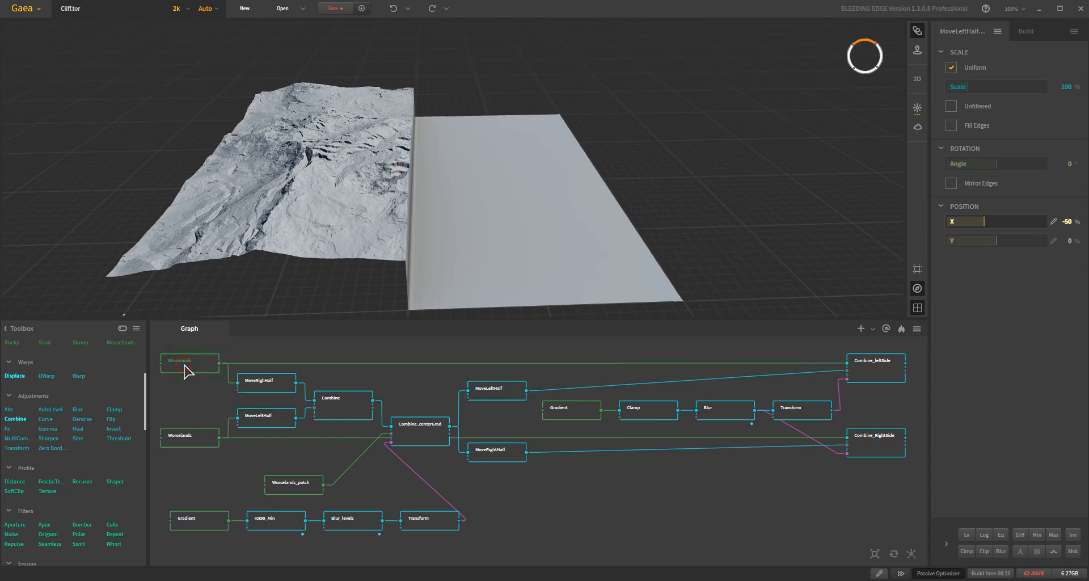
pyautogui.click(505, 392)
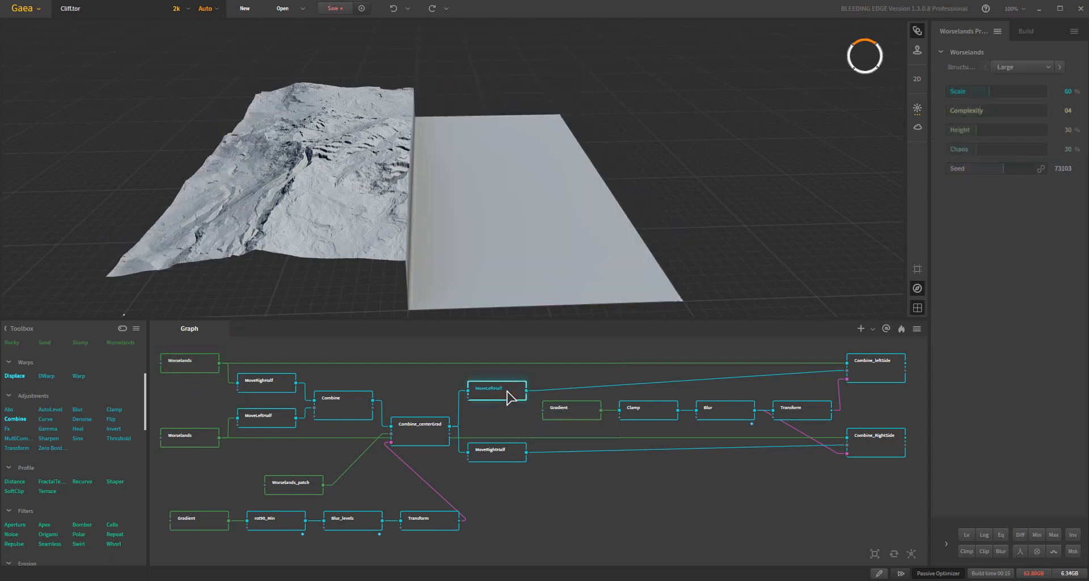
pyautogui.click(195, 364)
pyautogui.click(502, 392)
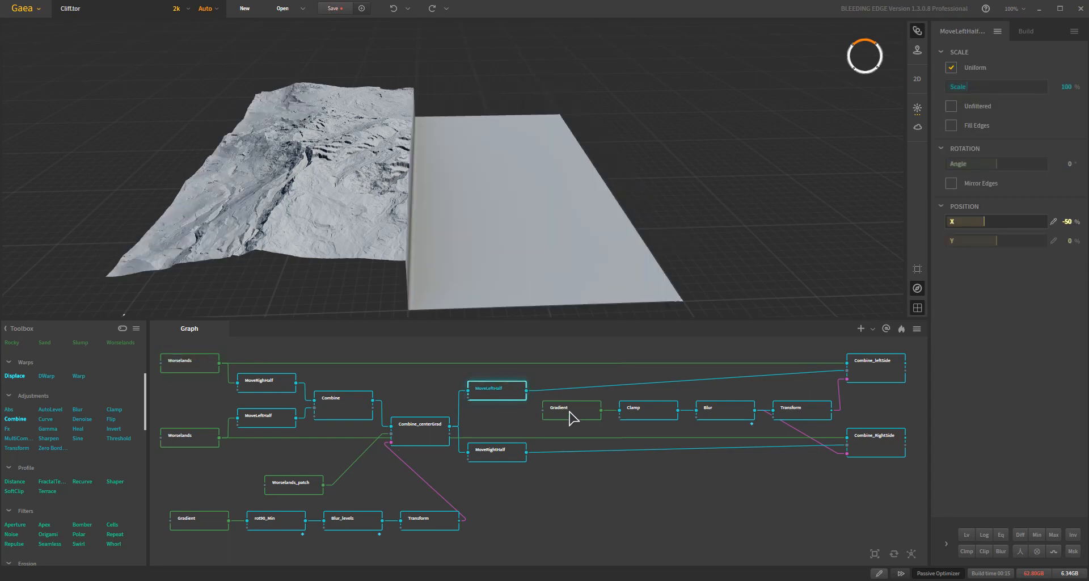
# - Preview the Clamp, Blur and Transform nodes of the mask chain feeding the two side combines
pyautogui.click(654, 416)
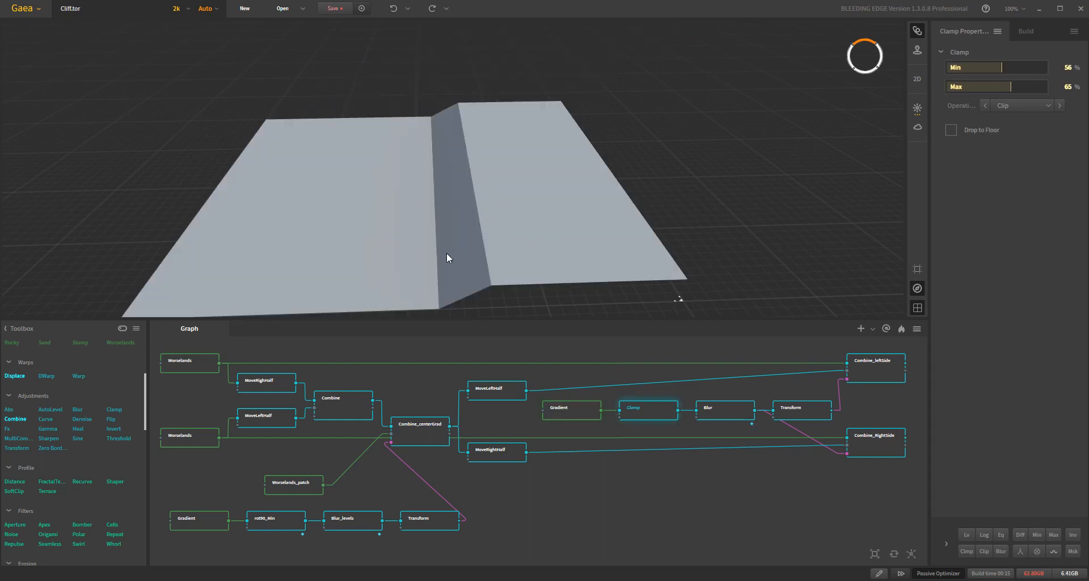
pyautogui.click(731, 413)
pyautogui.moveTo(630, 250); pyautogui.dragTo(602, 226)
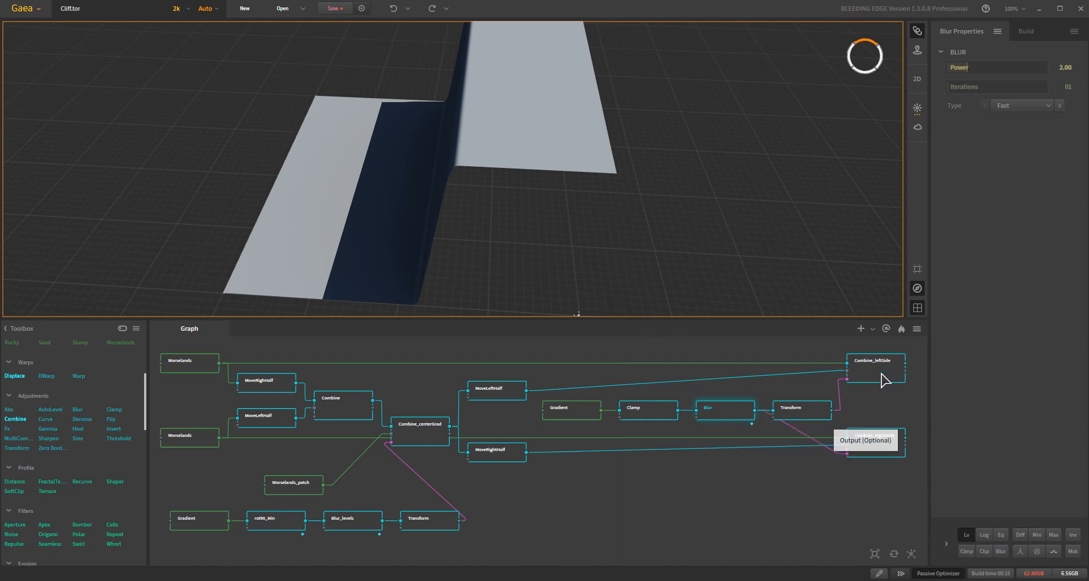
pyautogui.click(805, 416)
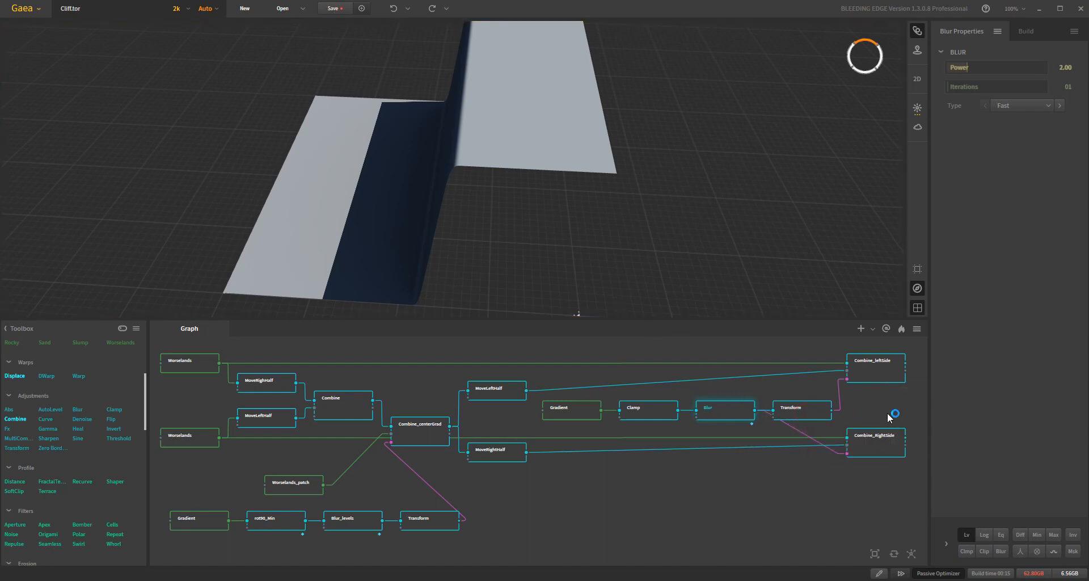
# - Compare the Combine_leftSide blend with the original upper Worselands terrain, focusing on the edge being replaced
pyautogui.click(886, 373)
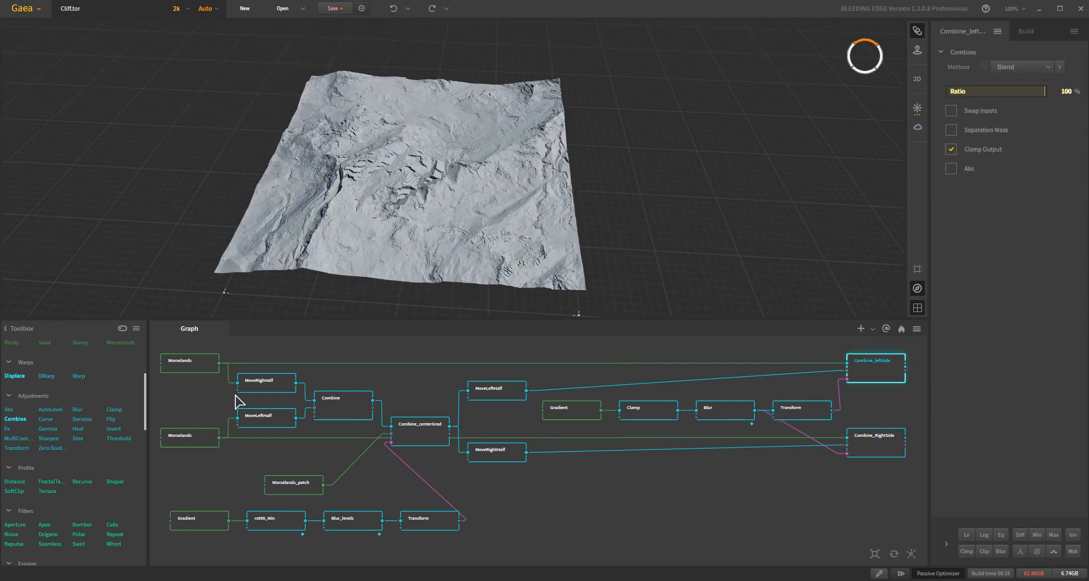
pyautogui.click(199, 364)
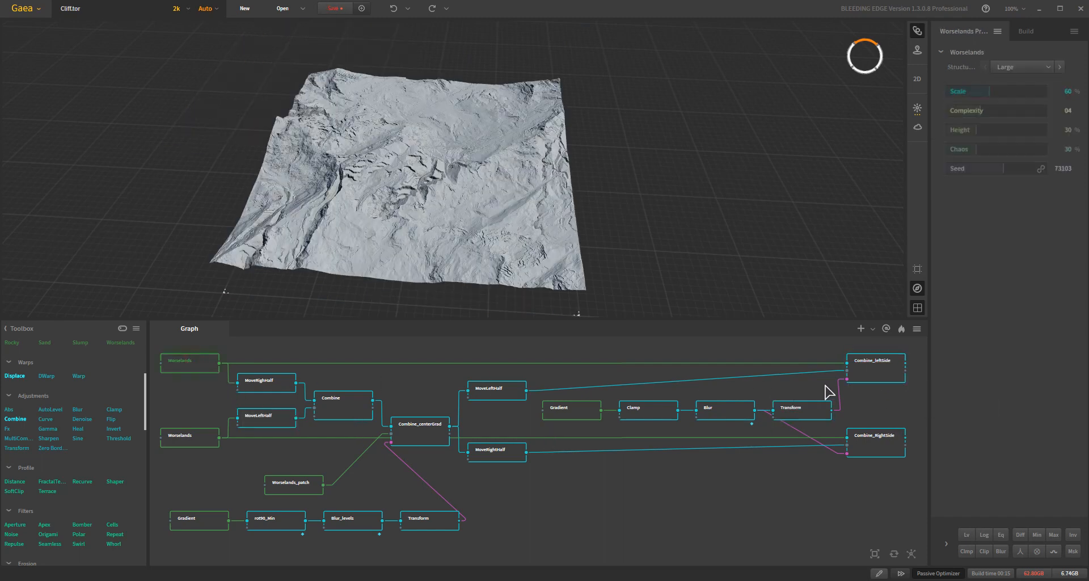
pyautogui.click(880, 377)
pyautogui.click(196, 366)
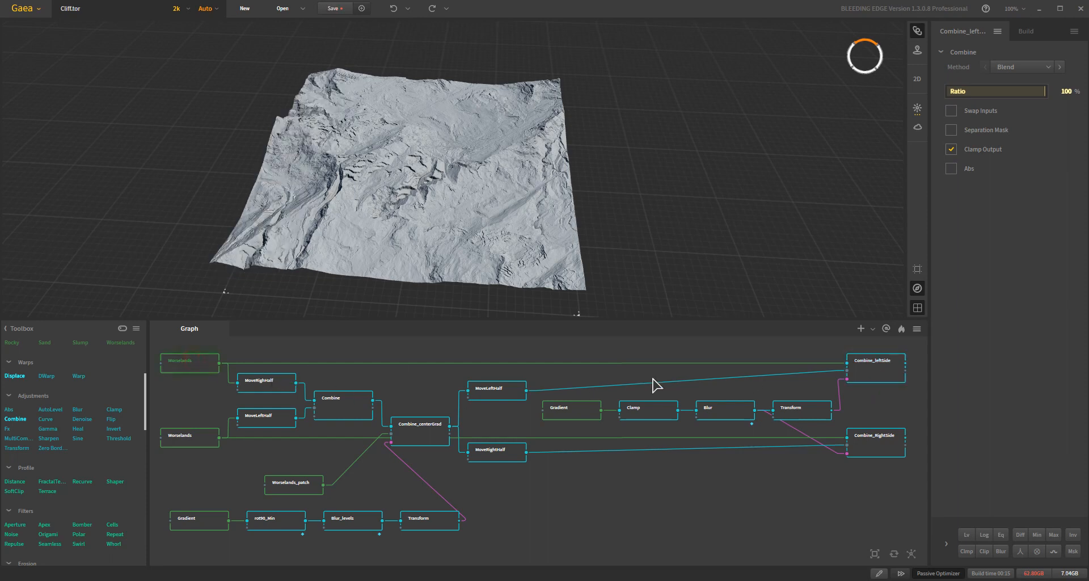
pyautogui.click(868, 375)
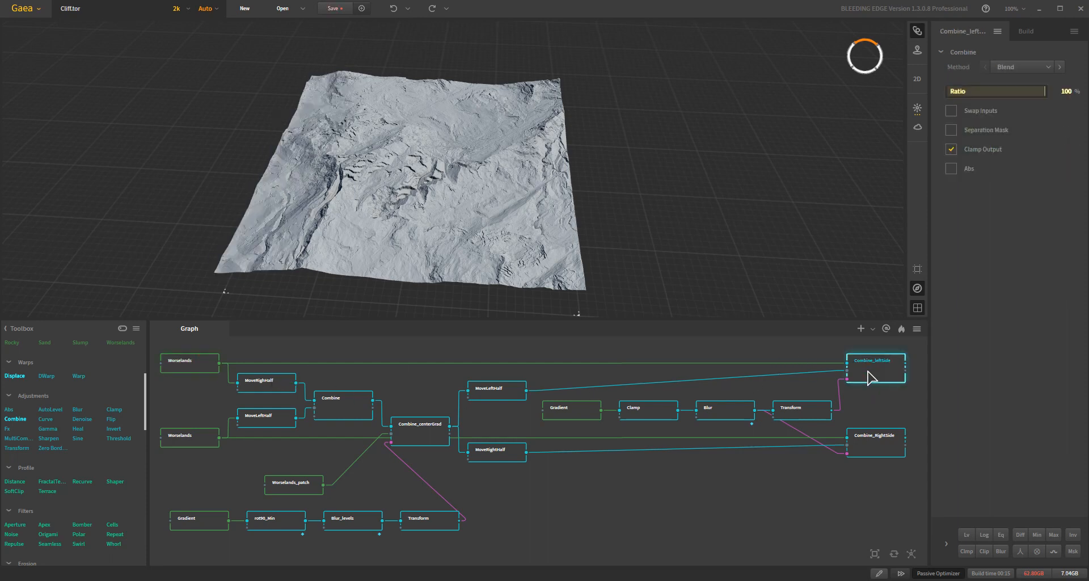
# - Compare the MoveRightHalf output after Combine_centerGrad with the initial MoveLeftHalf node fed by the lower Worselands
pyautogui.click(516, 455)
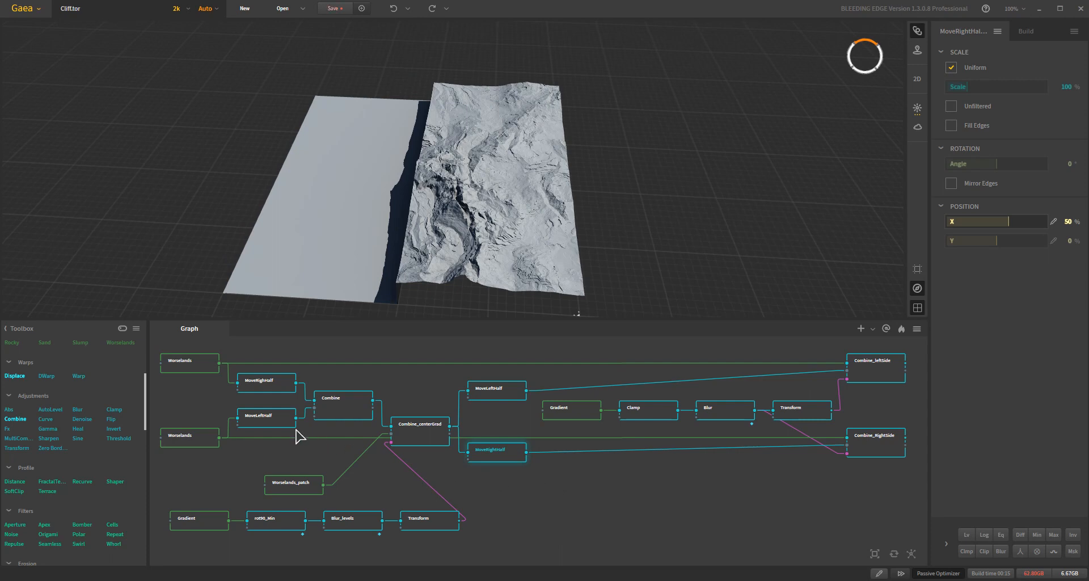
pyautogui.click(276, 419)
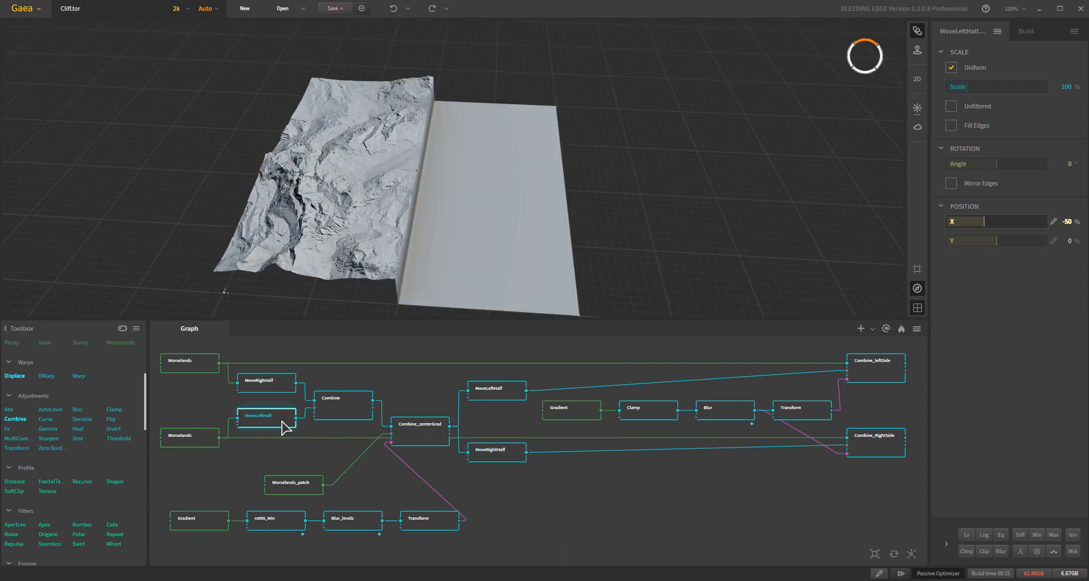
pyautogui.click(499, 459)
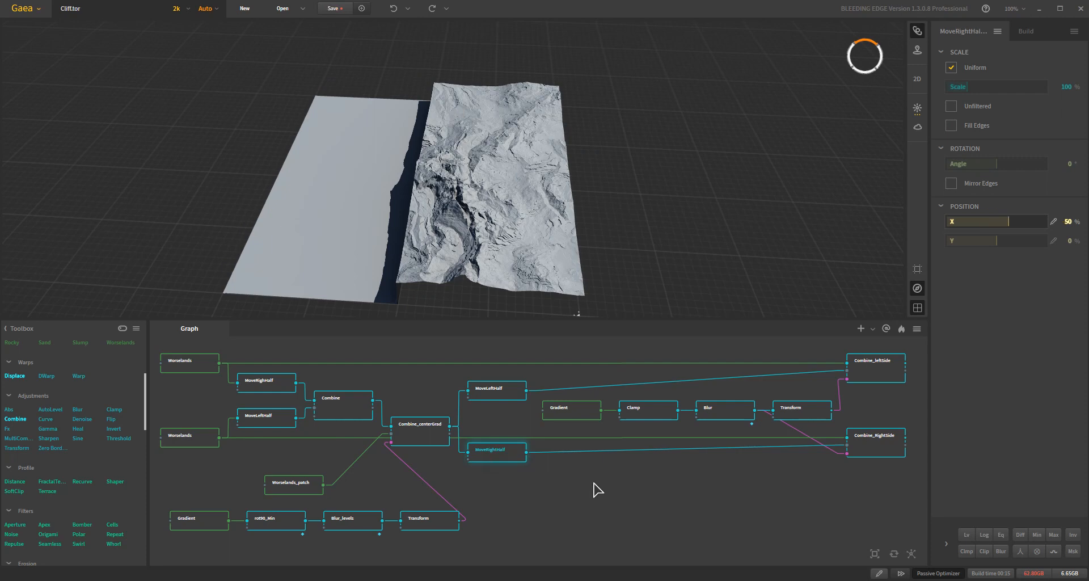
# - Preview the Blur mask and compare the Combine_RightSide blend with the original lower Worselands terrain
pyautogui.click(729, 419)
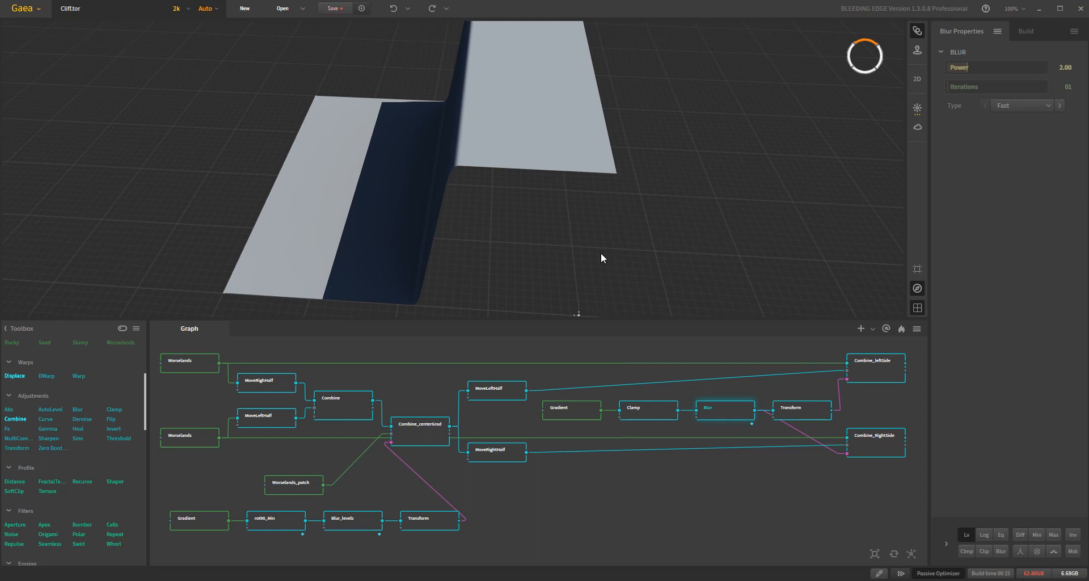
pyautogui.click(887, 449)
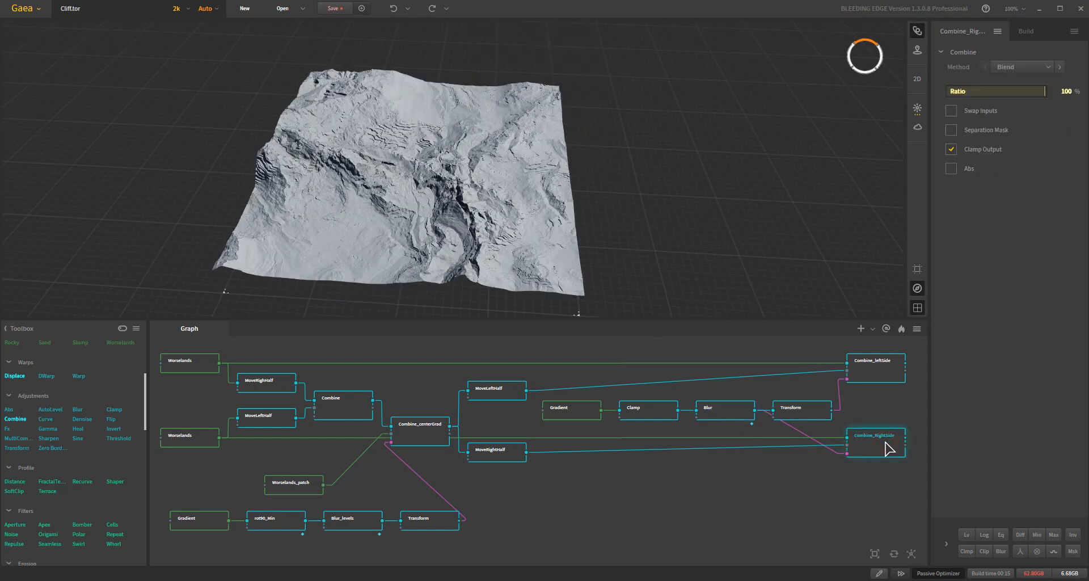
pyautogui.click(189, 438)
pyautogui.click(878, 445)
# - Preview Combine_centerGrad again and inspect its blended centre from several angles and distances
pyautogui.click(427, 441)
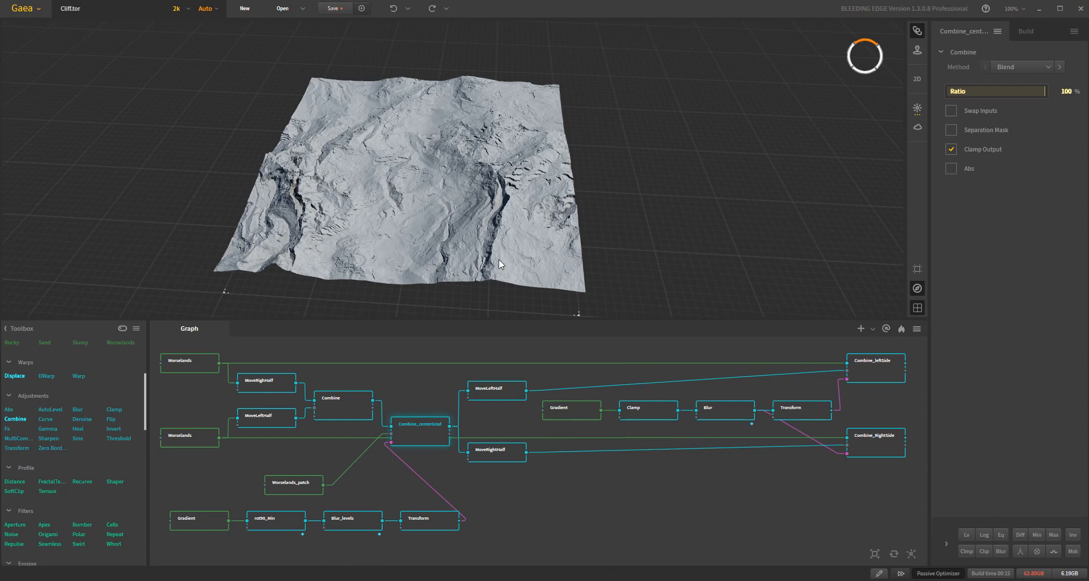
pyautogui.moveTo(483, 227)
pyautogui.mouseDown()
pyautogui.moveTo(451, 237)
pyautogui.moveTo(404, 202)
pyautogui.moveTo(462, 220)
pyautogui.moveTo(486, 243)
pyautogui.moveTo(538, 227)
pyautogui.moveTo(557, 236)
pyautogui.moveTo(526, 271)
pyautogui.moveTo(487, 227)
pyautogui.mouseUp()
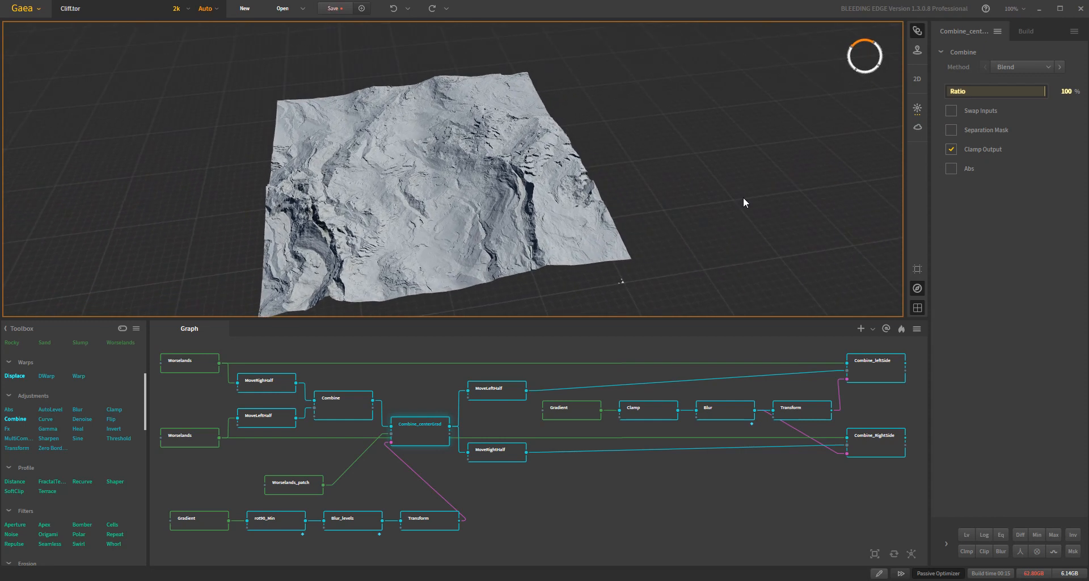
pyautogui.scroll(-5, 494, 193)
pyautogui.moveTo(498, 195); pyautogui.dragTo(466, 195)
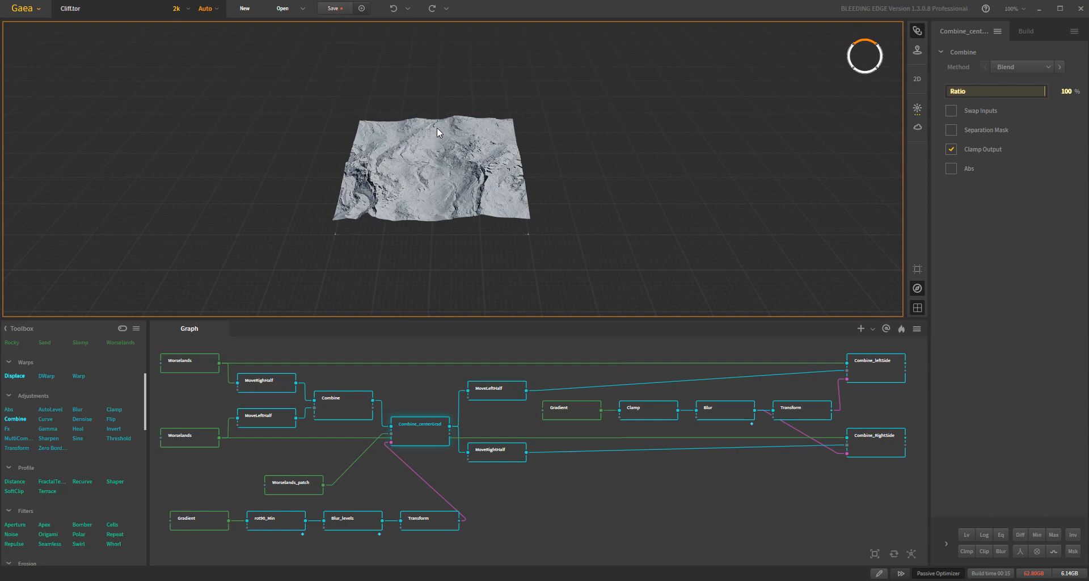
pyautogui.moveTo(442, 209); pyautogui.dragTo(433, 219)
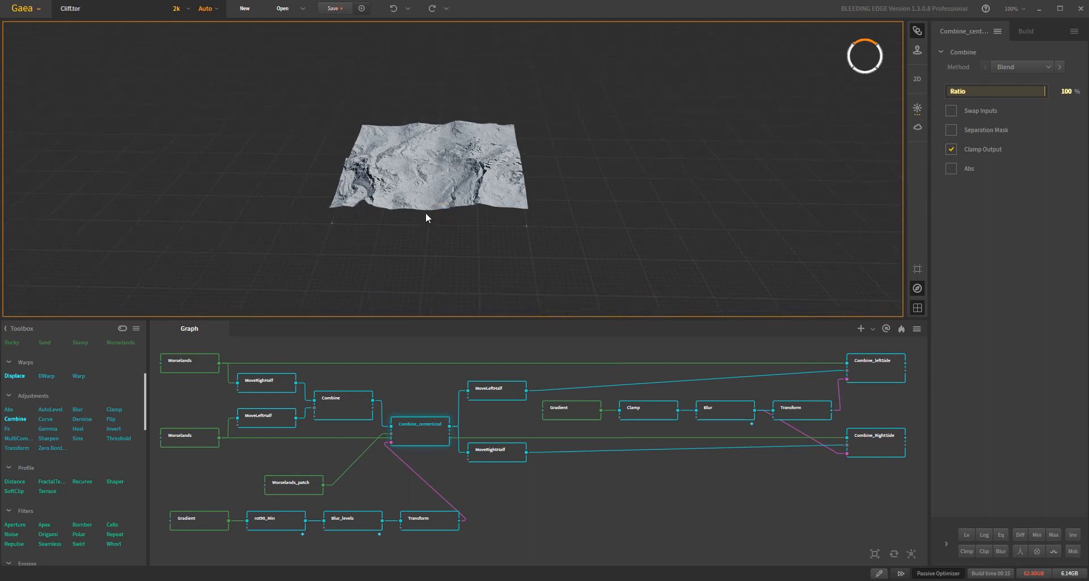
pyautogui.scroll(5, 427, 192)
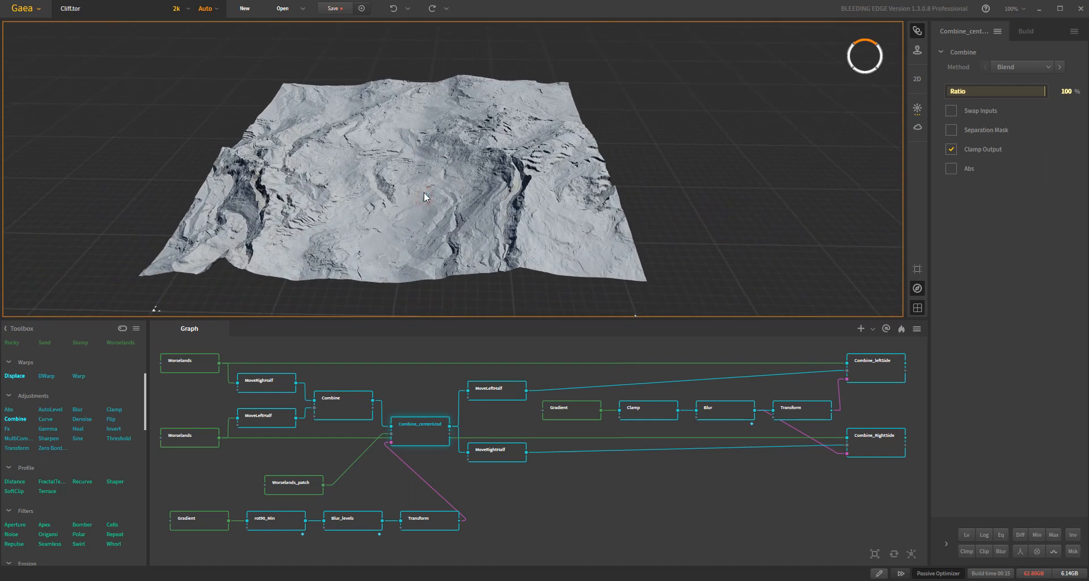